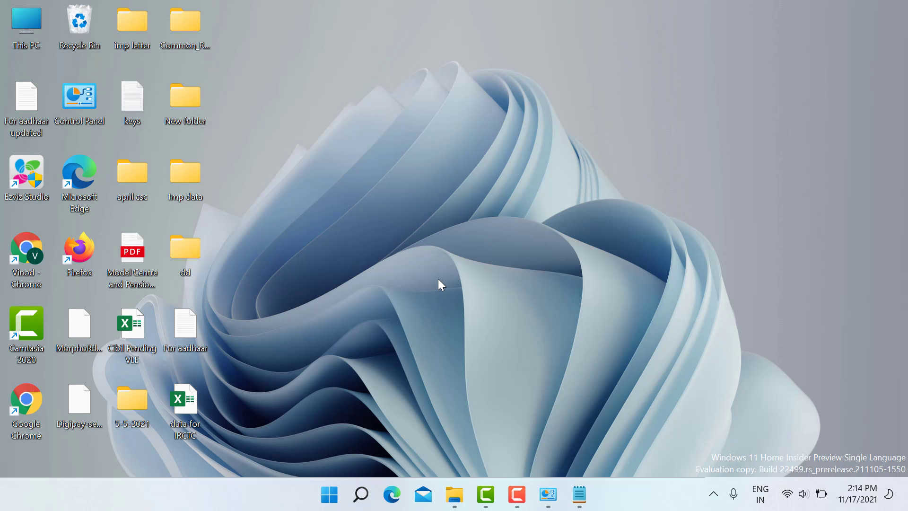
# - Uninstall Morpho RD Service Driver version 2.0.1.42 through the Control Panel's installed programs list
pyautogui.click(547, 494)
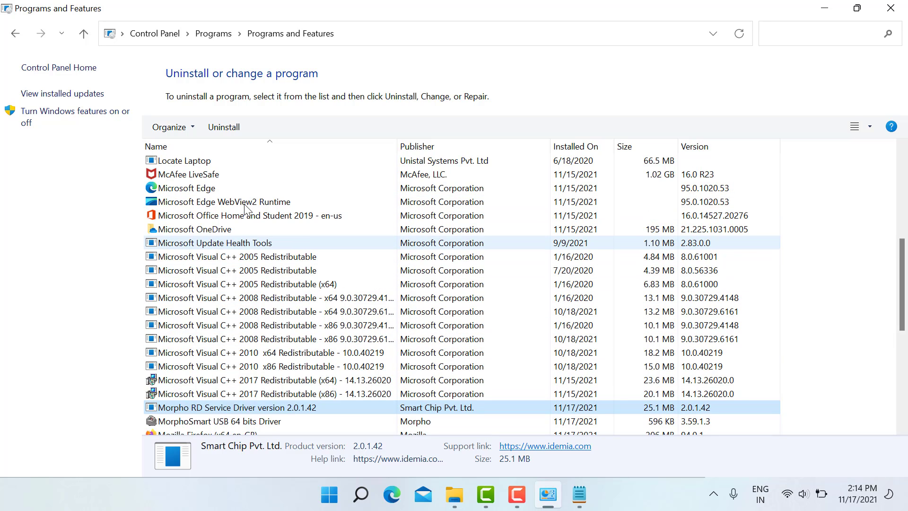
pyautogui.click(156, 34)
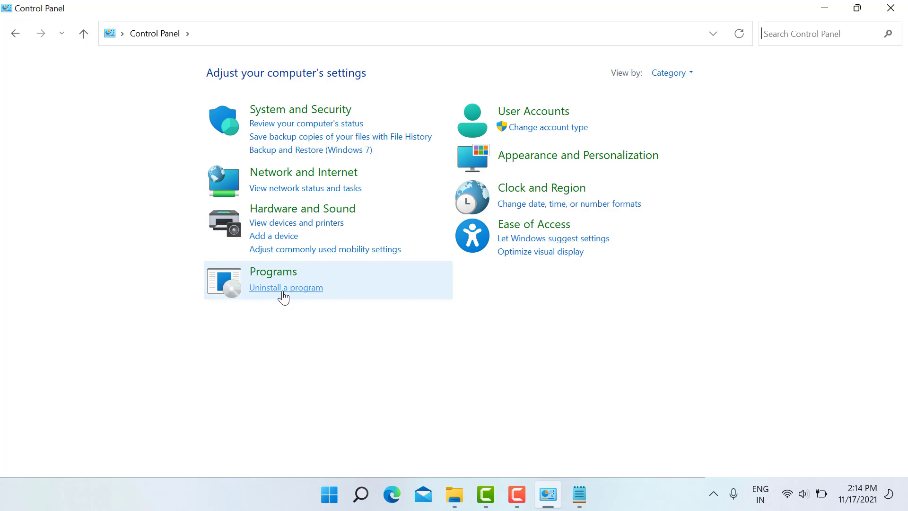
pyautogui.click(275, 289)
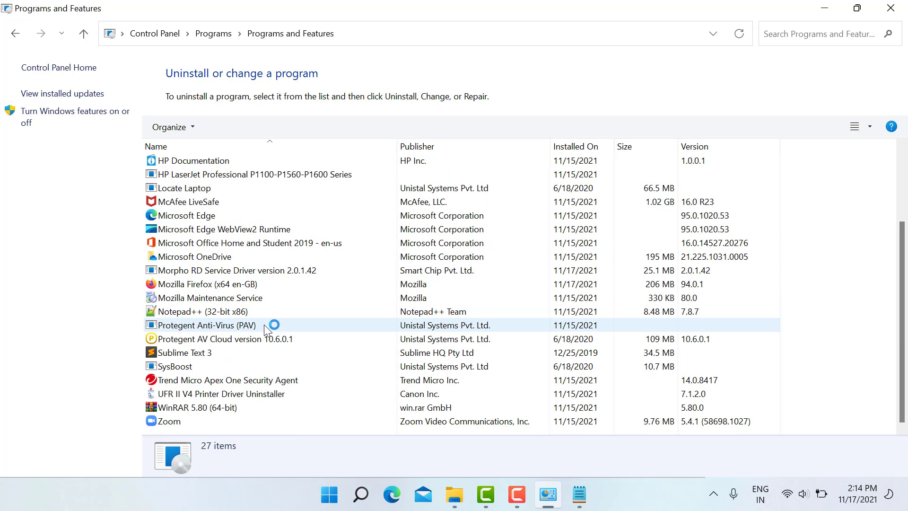
pyautogui.rightClick(241, 274)
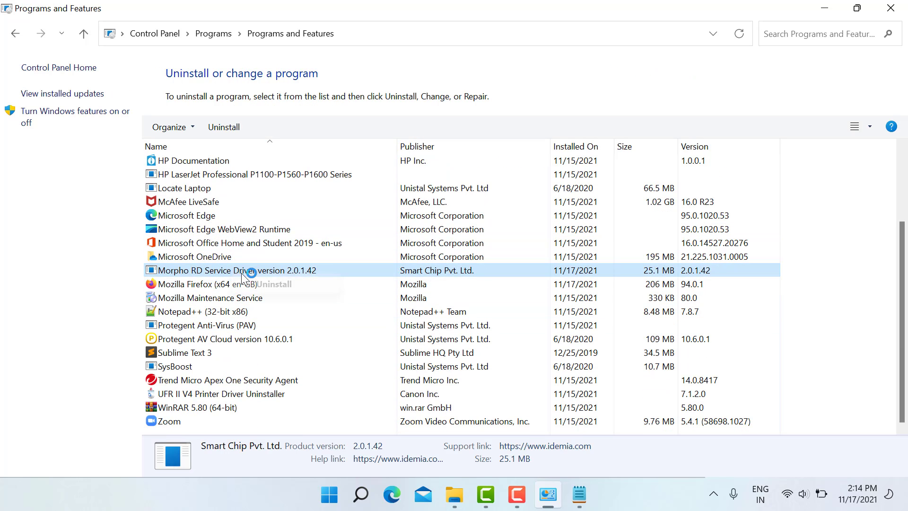
pyautogui.click(260, 283)
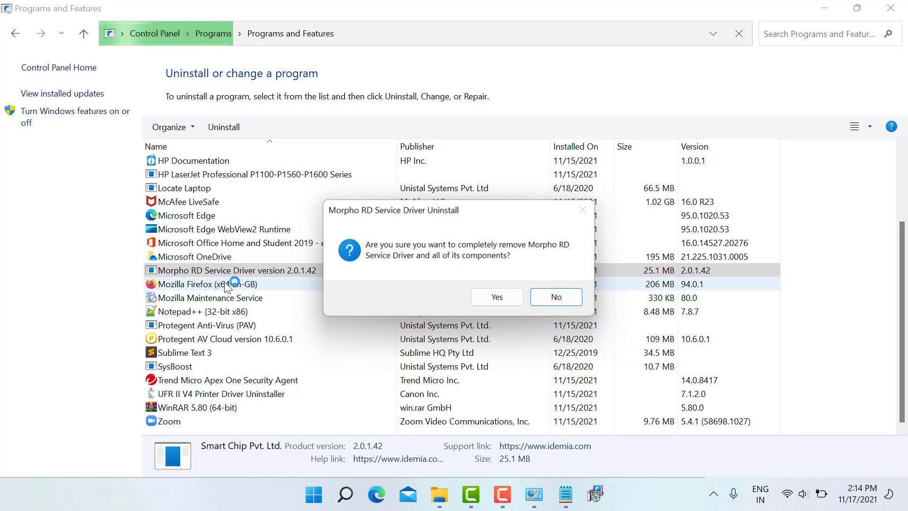
pyautogui.click(484, 298)
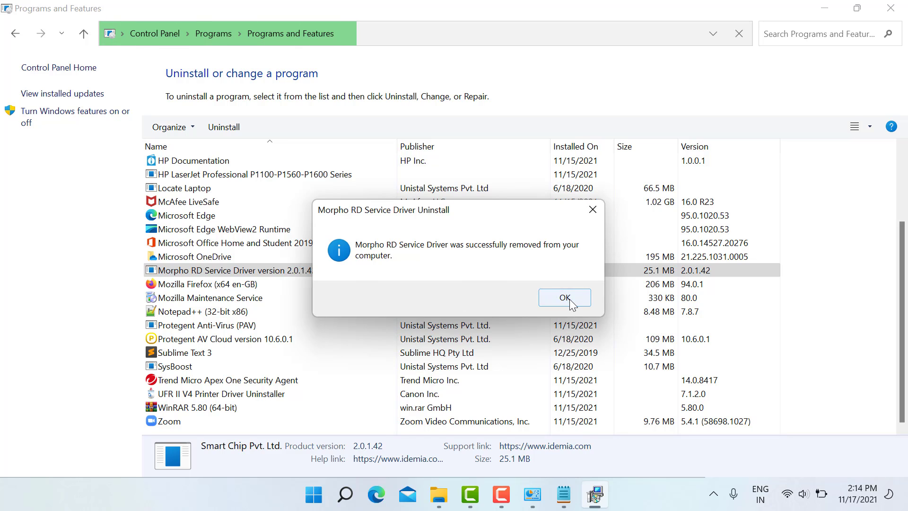
pyautogui.click(569, 299)
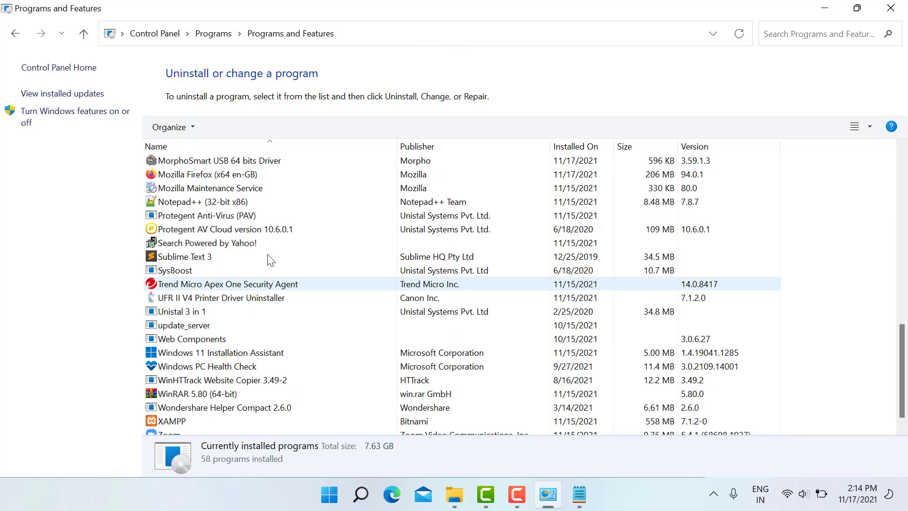
# - Uninstall MorphoSmart USB 64 bits Driver without closing applications, and minimize the programs window
pyautogui.rightClick(272, 160)
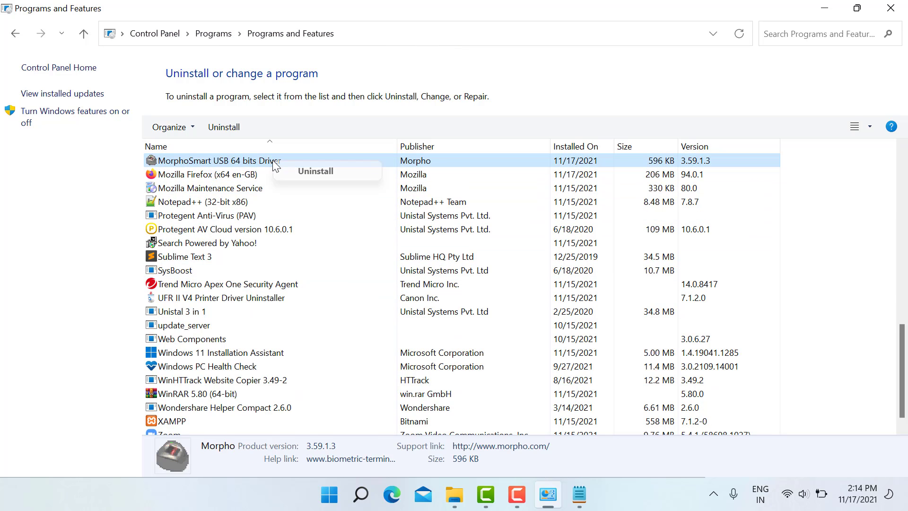
pyautogui.click(325, 174)
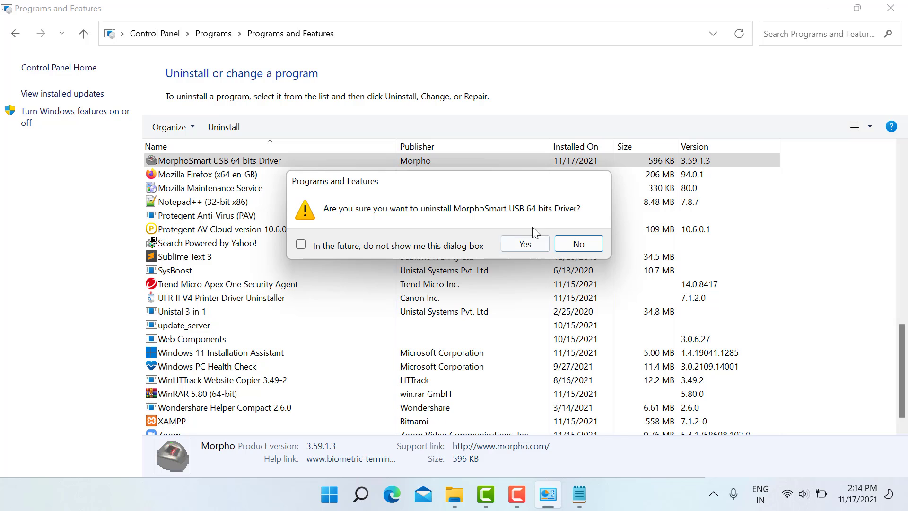
pyautogui.click(525, 243)
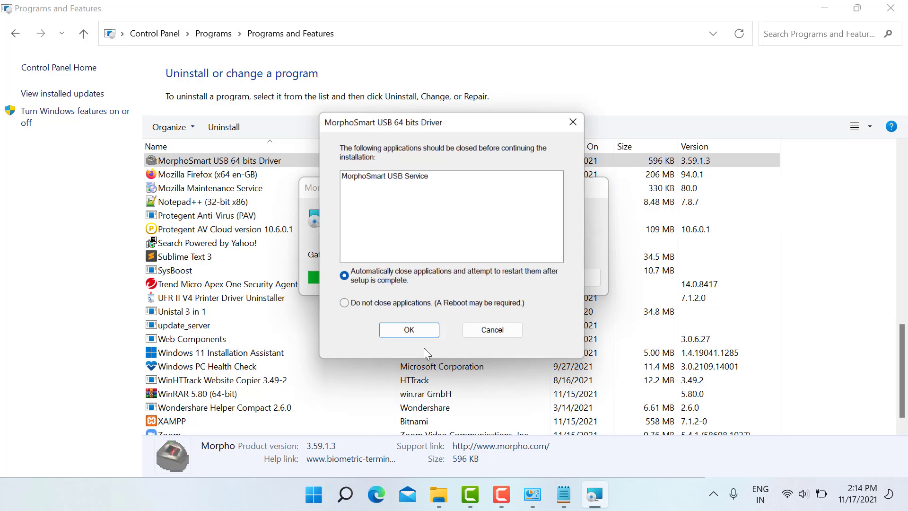
pyautogui.click(384, 307)
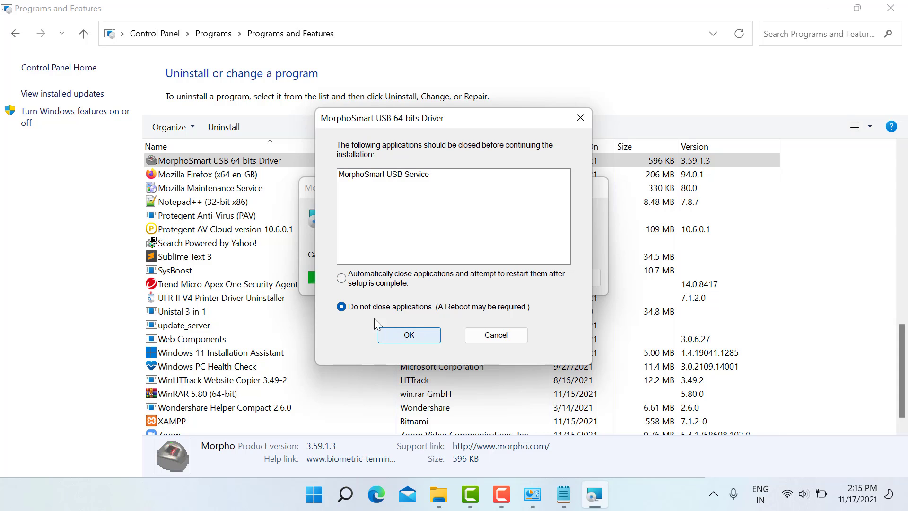
pyautogui.click(416, 334)
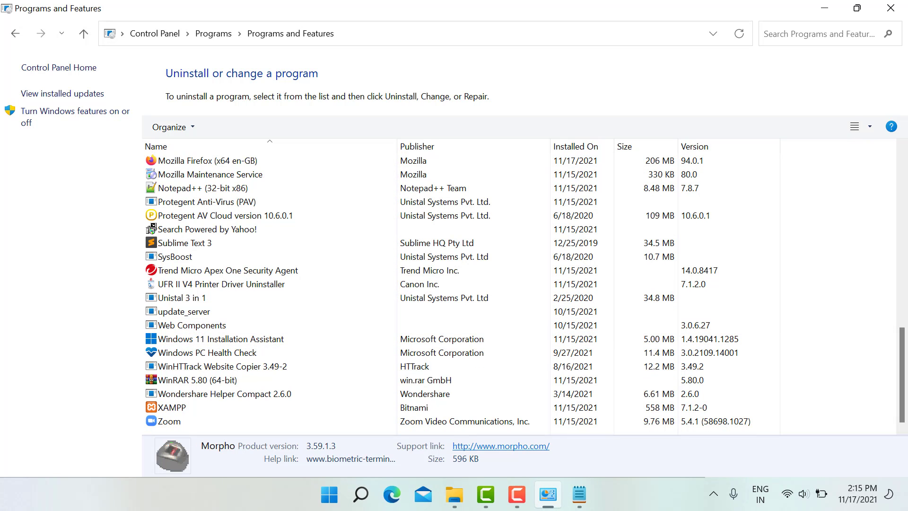
pyautogui.click(825, 8)
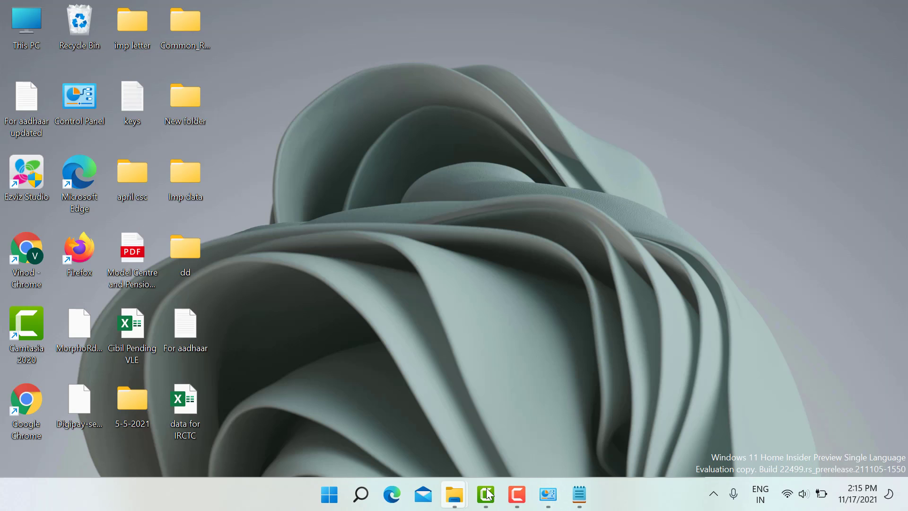
# - Permanently delete the MORPHORDLOG and MorphoRdServiceL0Soft folders from the Windows (C:) drive, check for other leftovers and minimize the window
pyautogui.moveTo(456, 500)
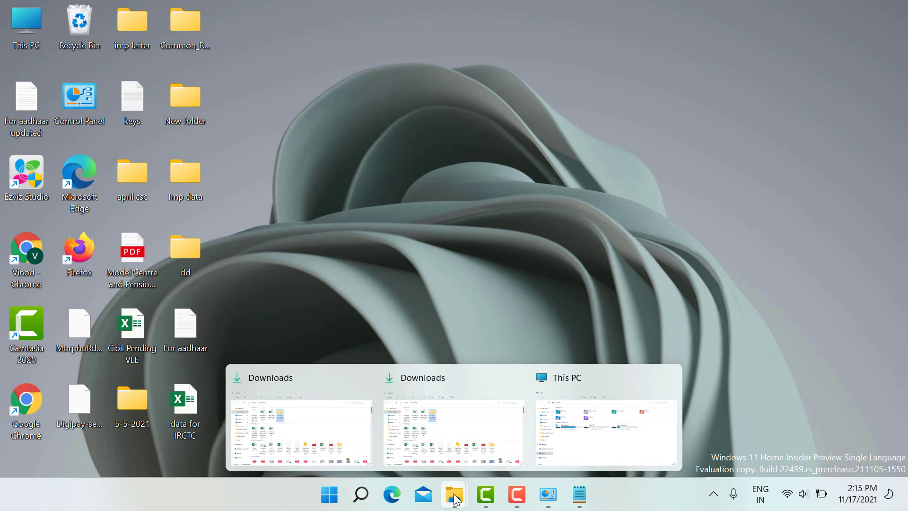
pyautogui.click(574, 414)
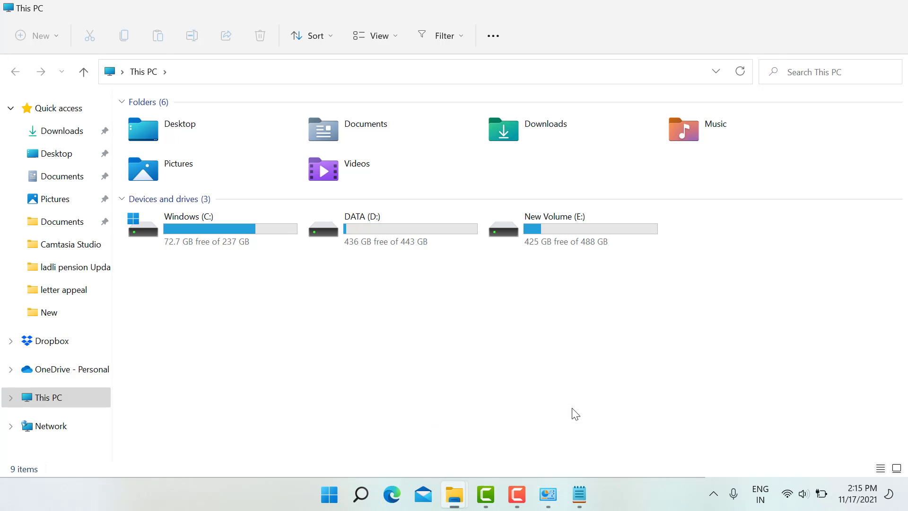
pyautogui.doubleClick(233, 235)
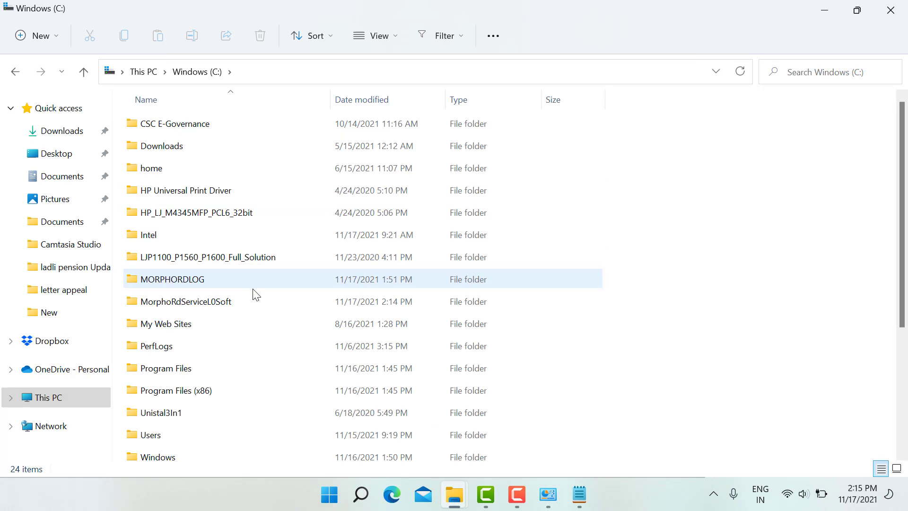
pyautogui.click(232, 275)
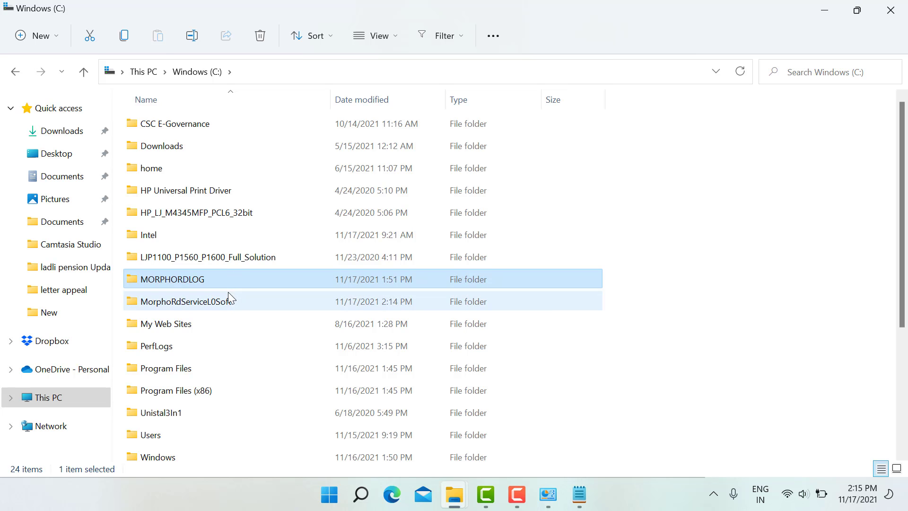
pyautogui.keyDown('ctrl'); pyautogui.click(215, 300); pyautogui.keyUp('ctrl')
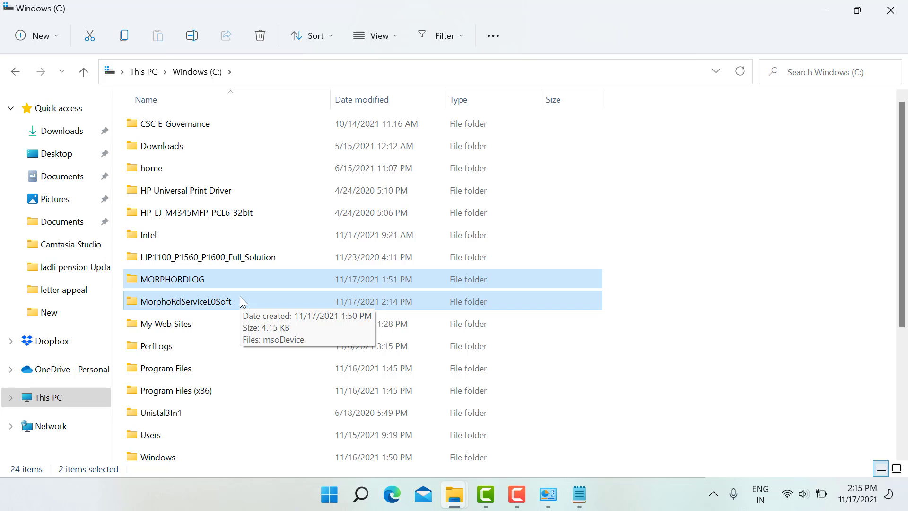
pyautogui.hotkey('shift', 'Delete')
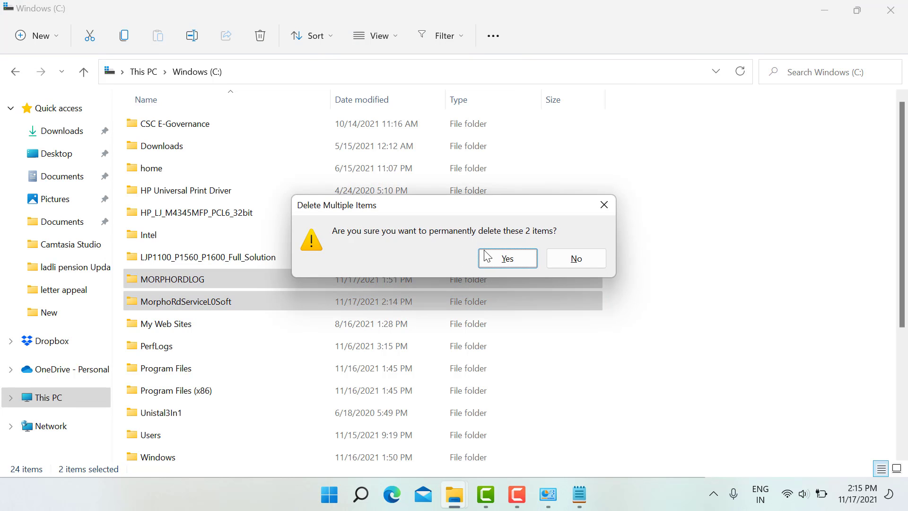
pyautogui.click(497, 262)
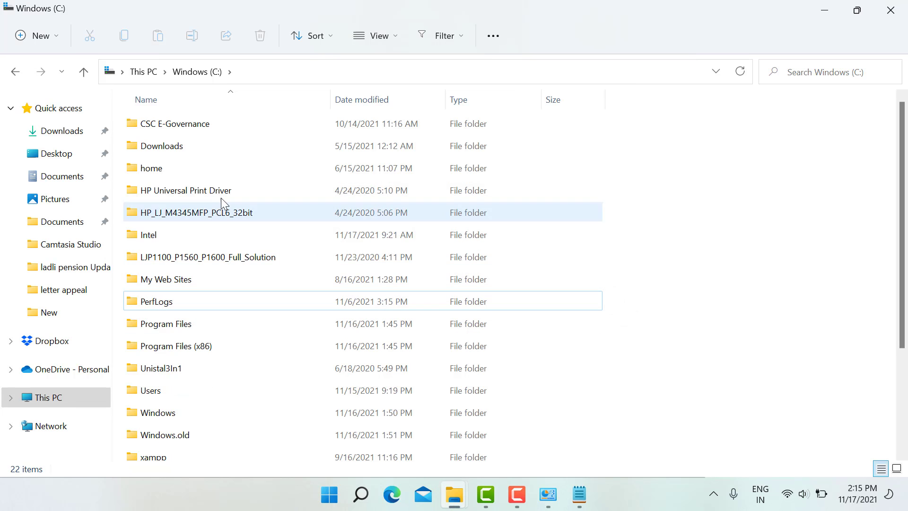
pyautogui.scroll(-2, 203, 264)
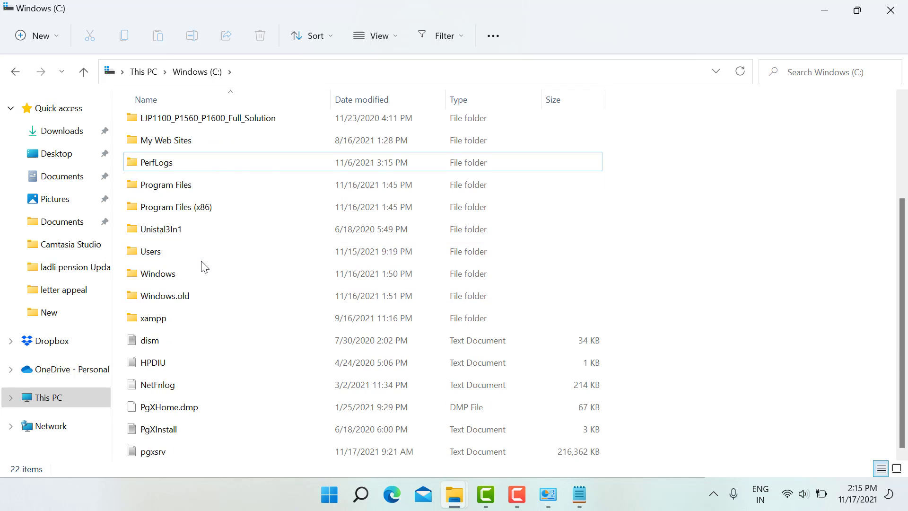
pyautogui.scroll(2, 204, 266)
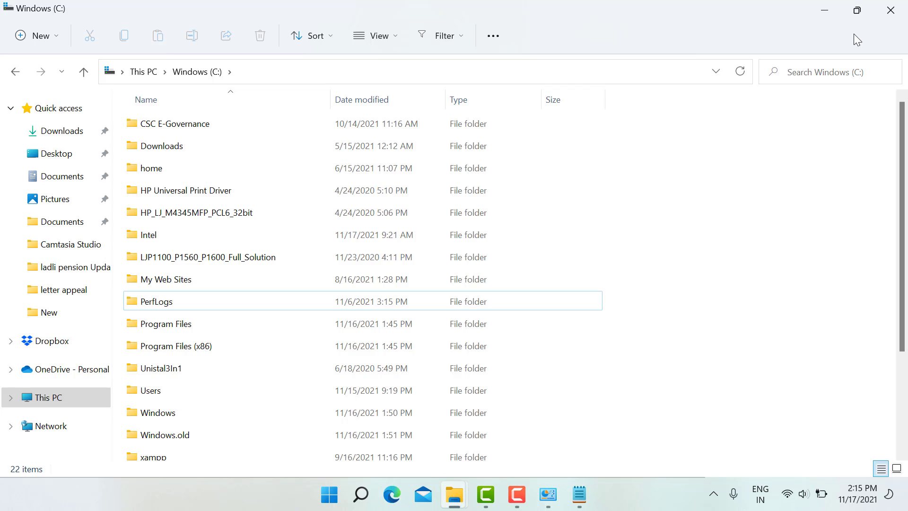
pyautogui.click(830, 8)
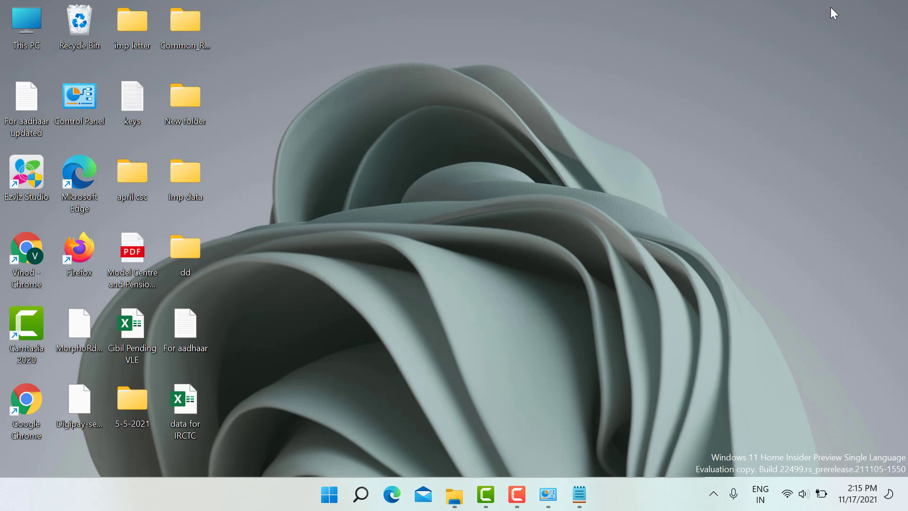
# - Run the Common_RD_Setup_HTTPS_127.0.0.1-2.0.1.42 installer from its folder on the desktop
pyautogui.click(183, 46)
pyautogui.click(346, 65)
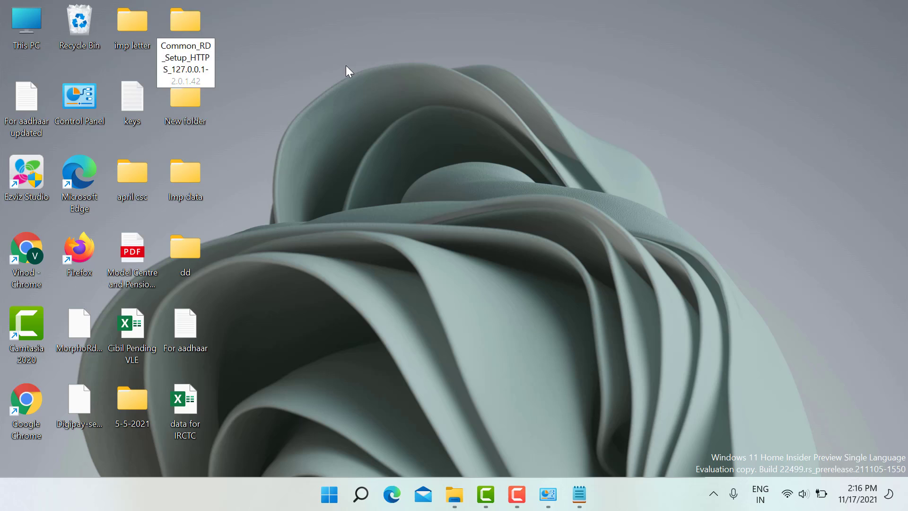
pyautogui.doubleClick(201, 38)
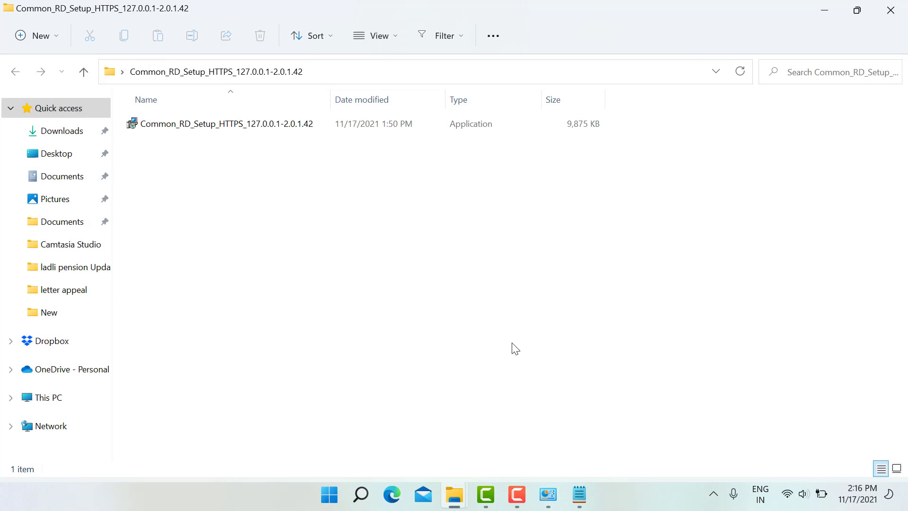
pyautogui.click(223, 135)
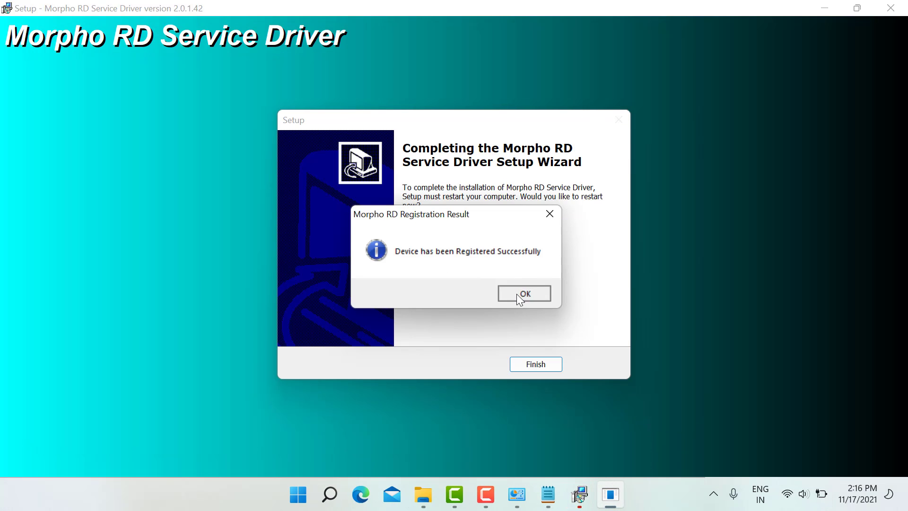
# - Finish the Morpho RD Service Driver setup with "No, I will restart the computer later" and close the installer's folder
pyautogui.click(521, 294)
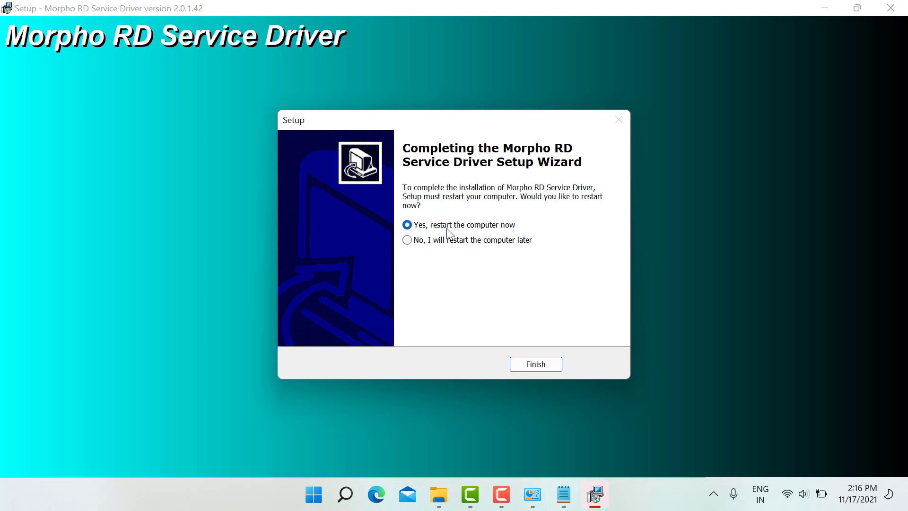
pyautogui.click(410, 242)
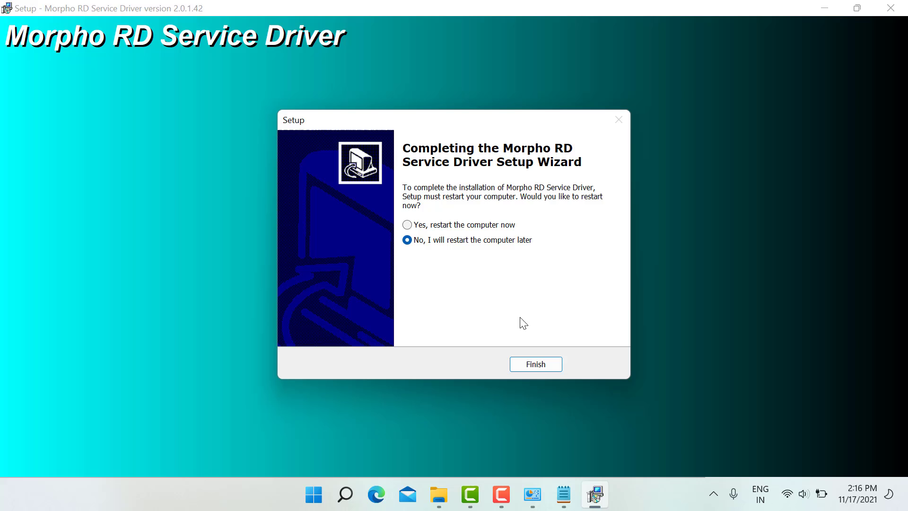
pyautogui.click(541, 366)
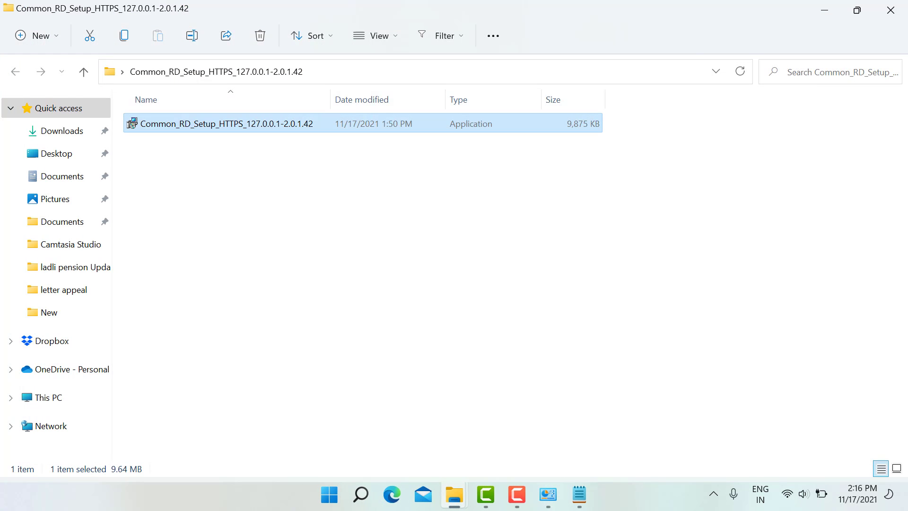
pyautogui.click(891, 10)
pyautogui.rightClick(405, 134)
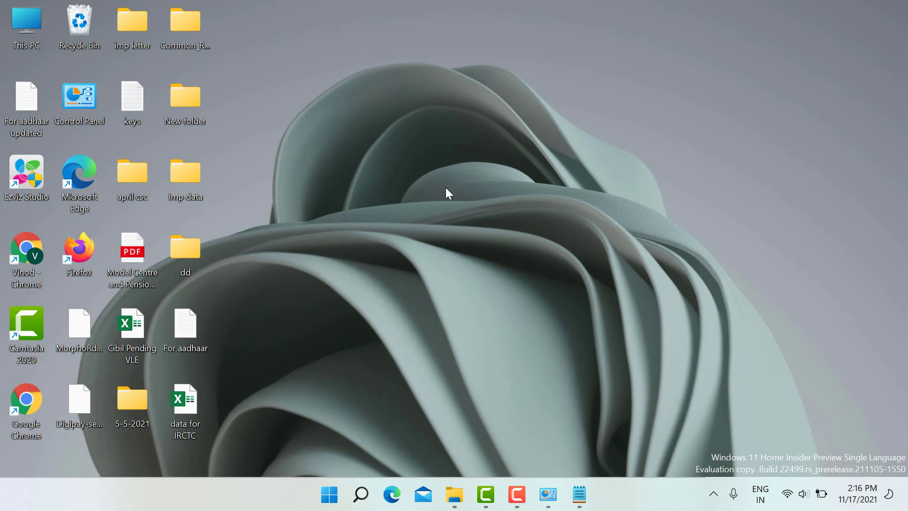
pyautogui.click(449, 194)
pyautogui.rightClick(408, 155)
pyautogui.click(438, 221)
# - Return to the Control Panel home and display all its items as large icons
pyautogui.click(548, 494)
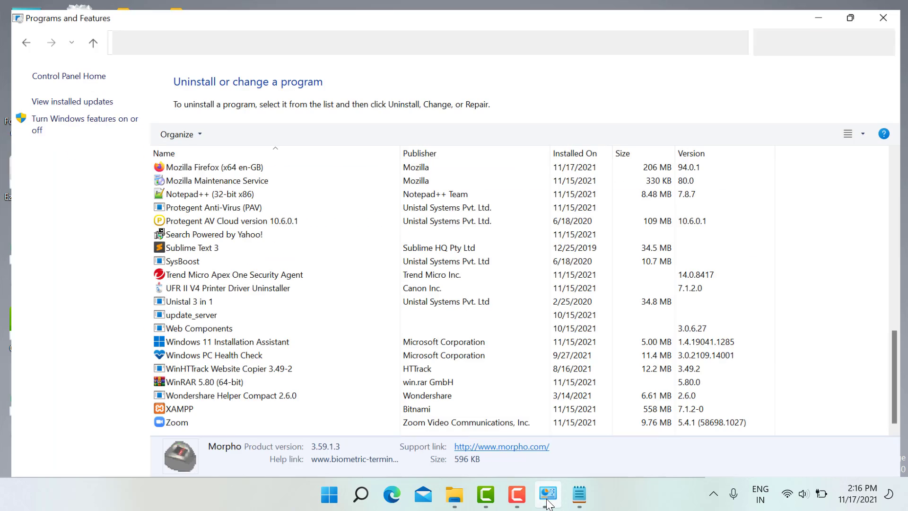
pyautogui.click(152, 33)
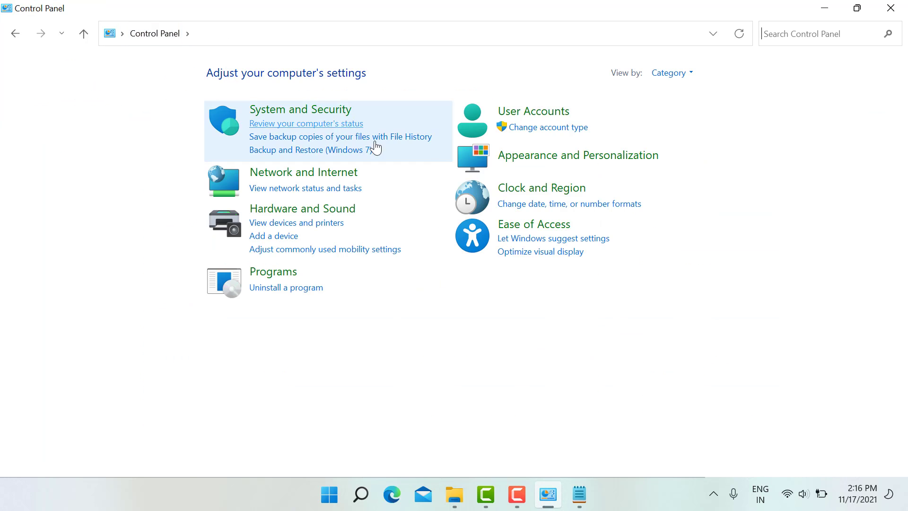
pyautogui.click(671, 72)
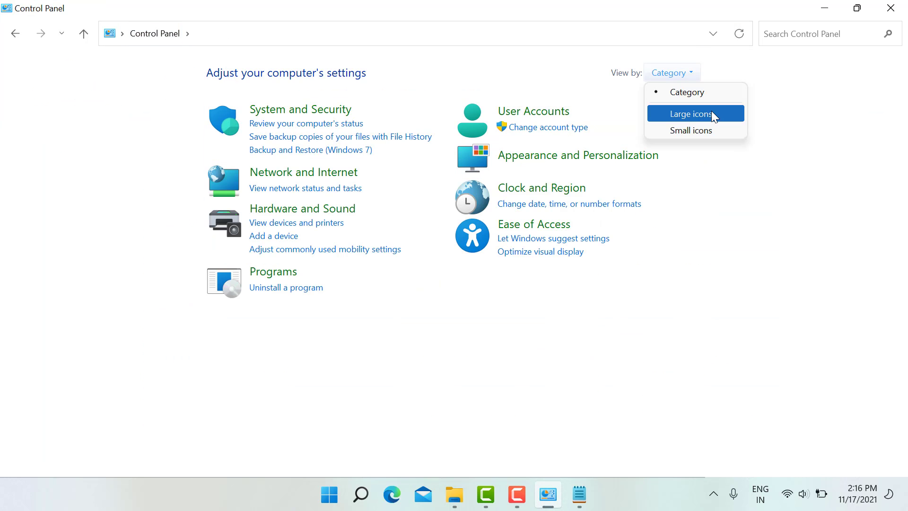
pyautogui.click(708, 88)
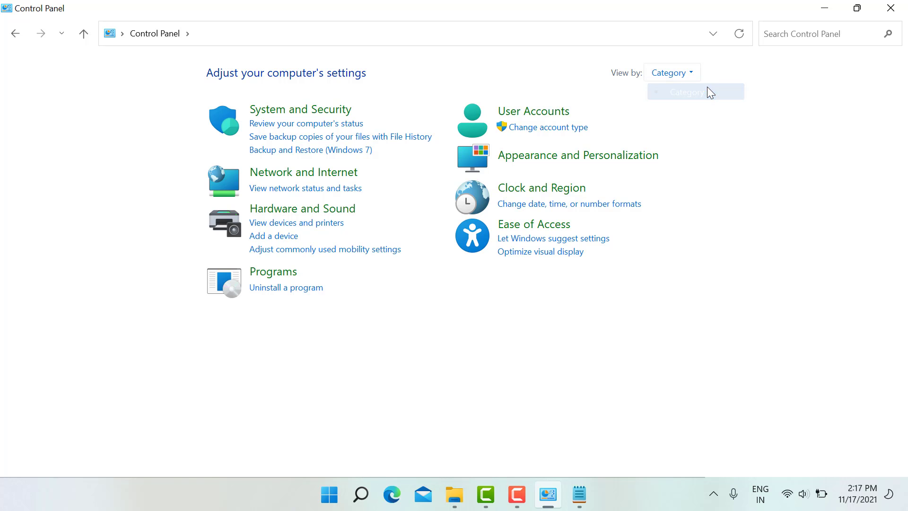
pyautogui.click(697, 74)
pyautogui.click(691, 115)
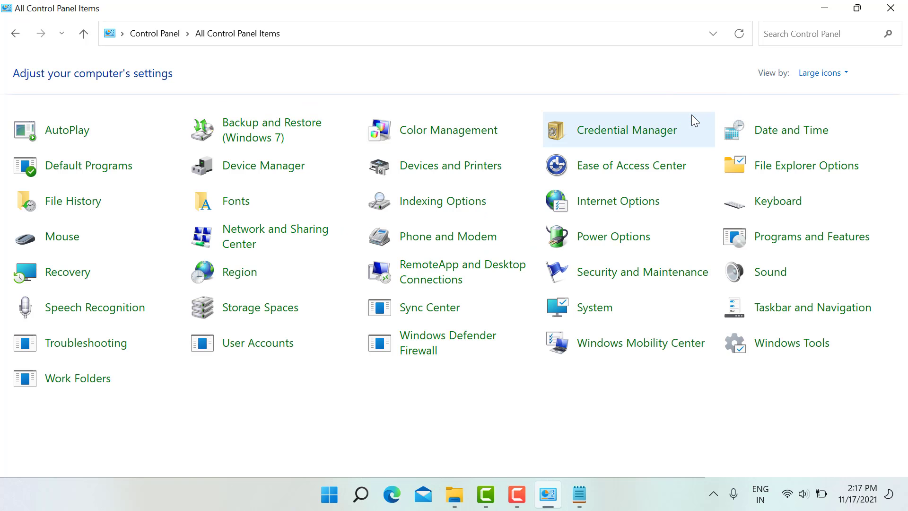
# - Switch the Control Panel from the icon view to the Category view
pyautogui.click(801, 78)
pyautogui.click(811, 137)
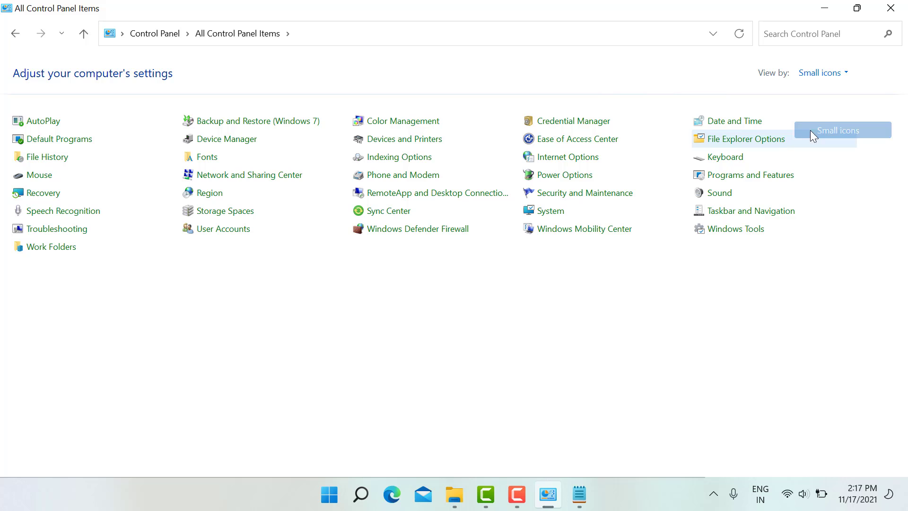
pyautogui.click(822, 76)
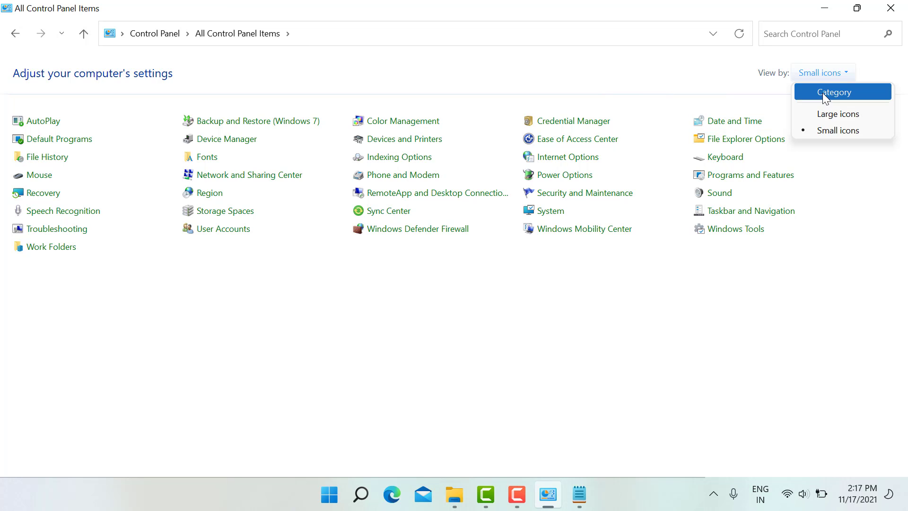
pyautogui.click(823, 92)
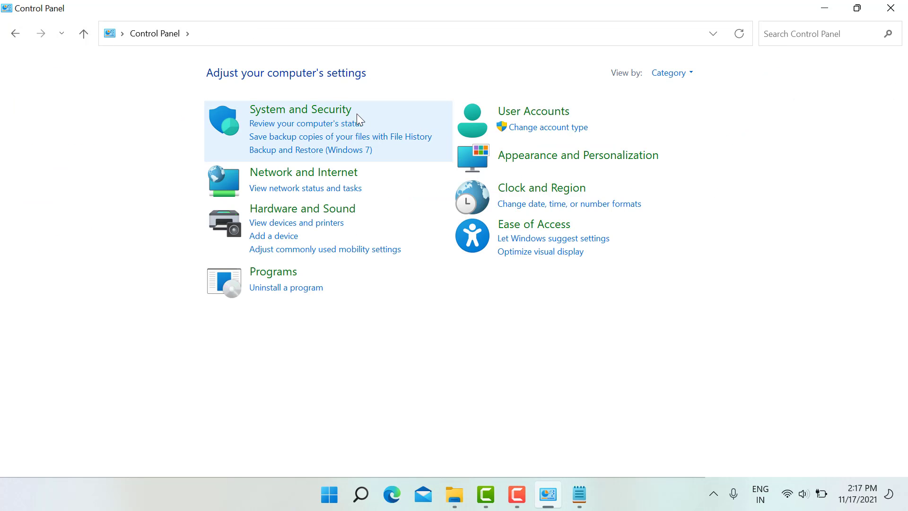
# - Open the Customize Settings page for turning Windows Defender Firewall on or off, within System and Security
pyautogui.click(308, 118)
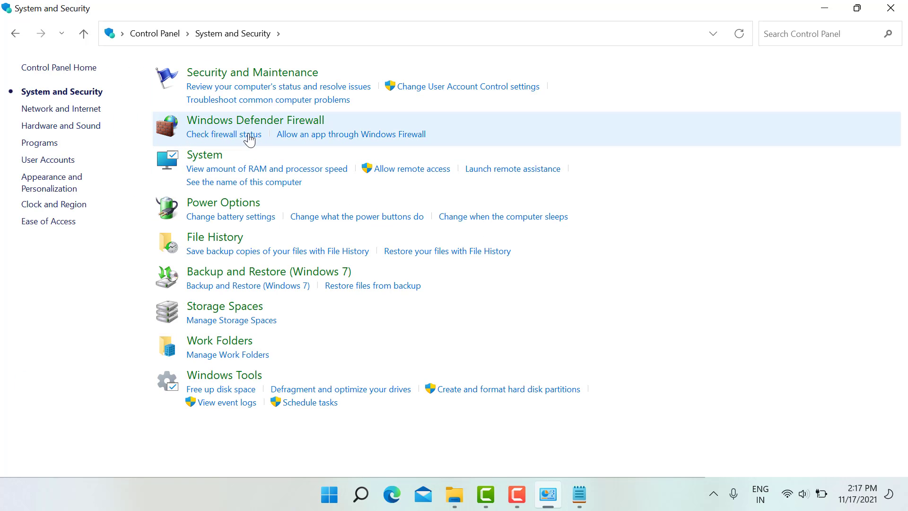
pyautogui.click(240, 124)
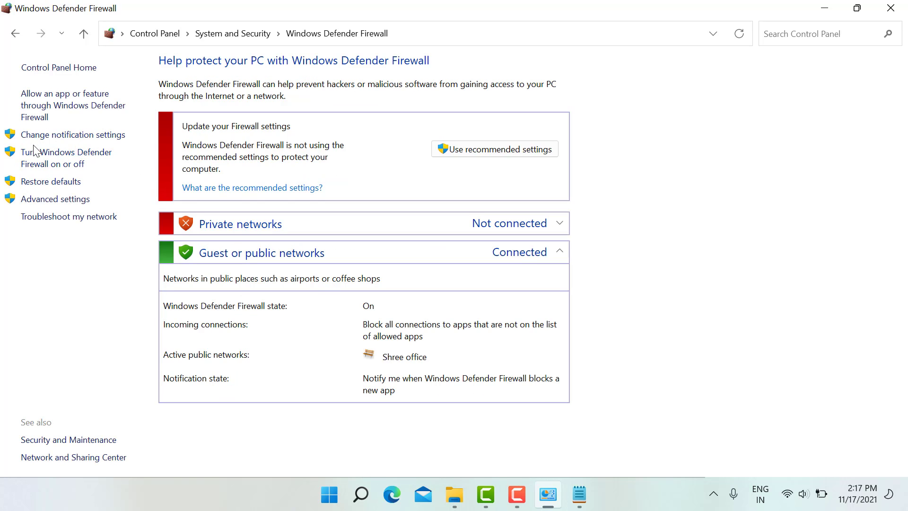
pyautogui.click(74, 164)
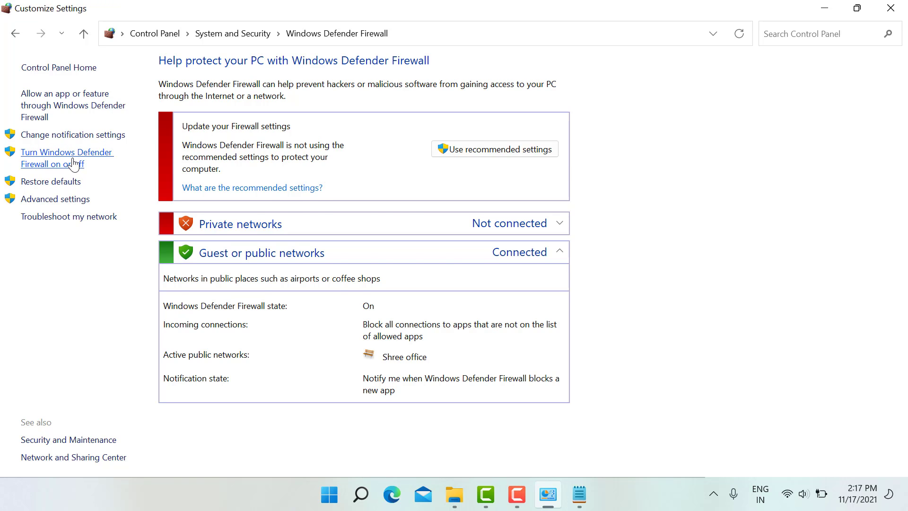
pyautogui.click(15, 35)
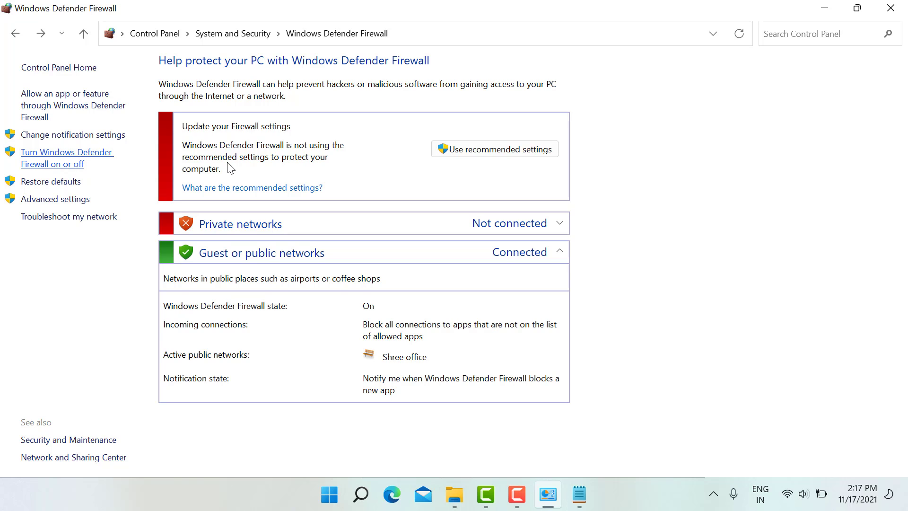
pyautogui.click(78, 162)
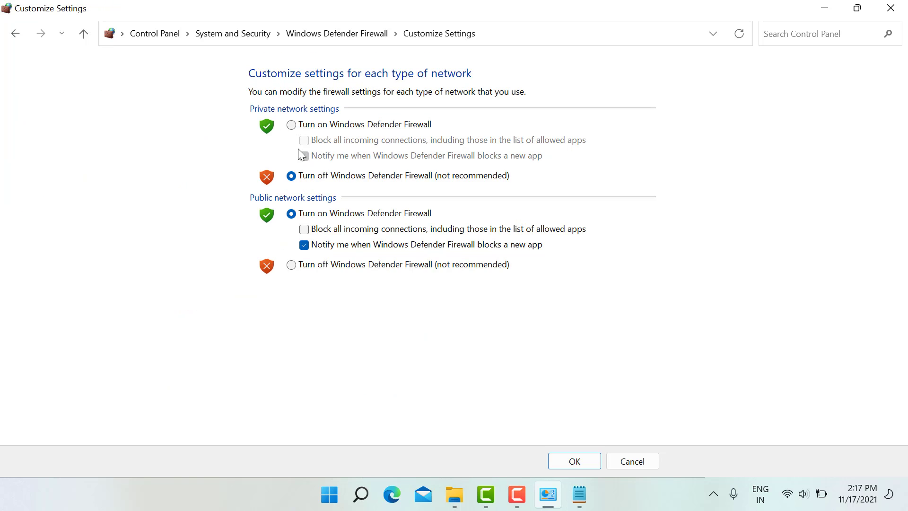
# - Turn off Windows Defender Firewall for both the private and public networks and apply the settings
pyautogui.click(292, 125)
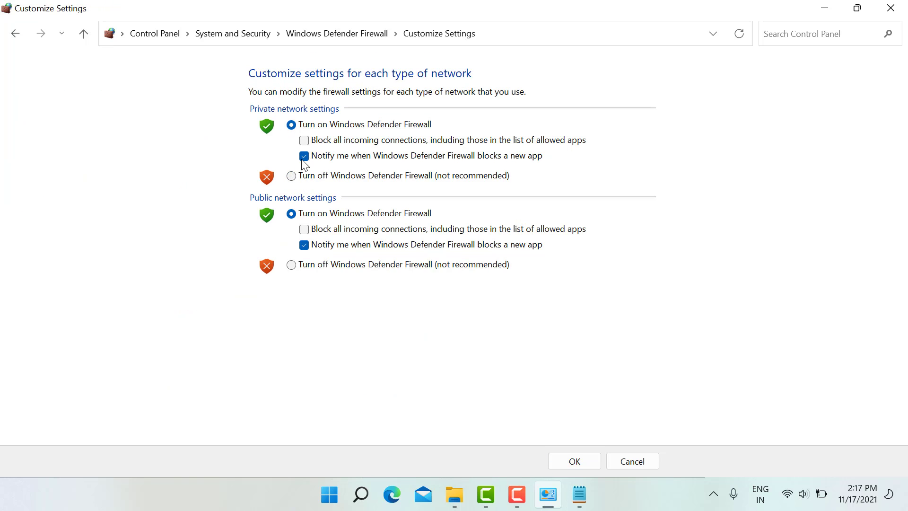
pyautogui.click(293, 176)
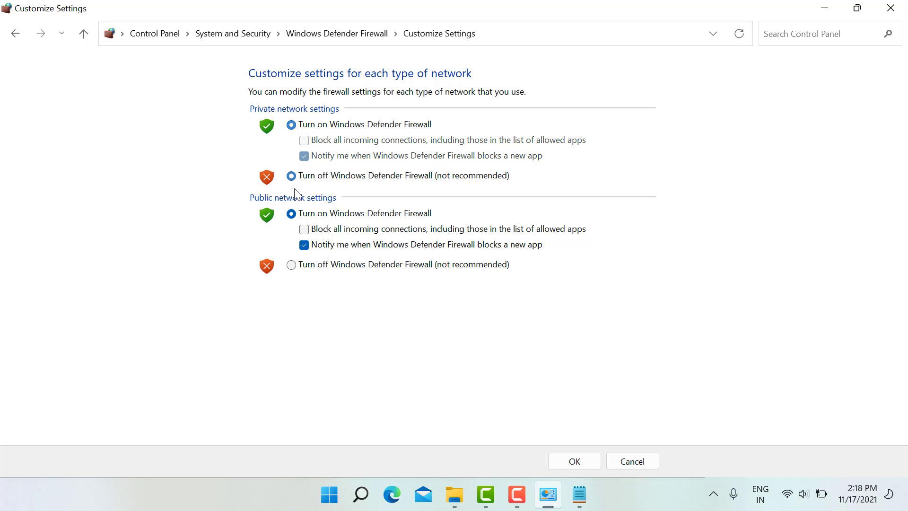
pyautogui.click(292, 265)
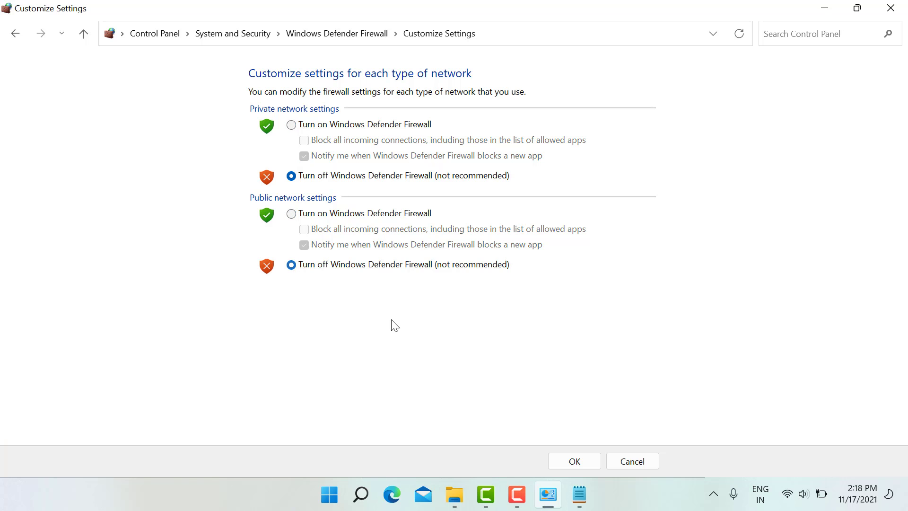
pyautogui.click(586, 465)
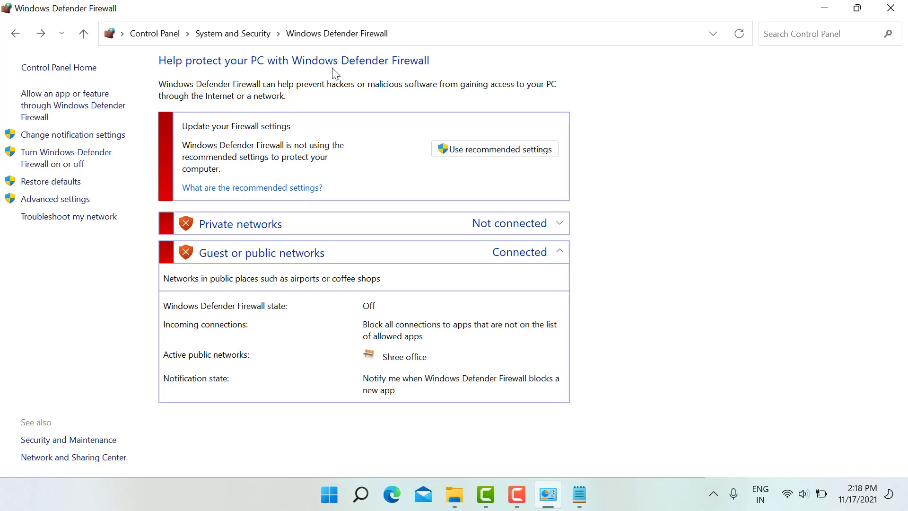
# - Set the User Account Control notification level to Never notify in the User Accounts settings and confirm it
pyautogui.click(165, 38)
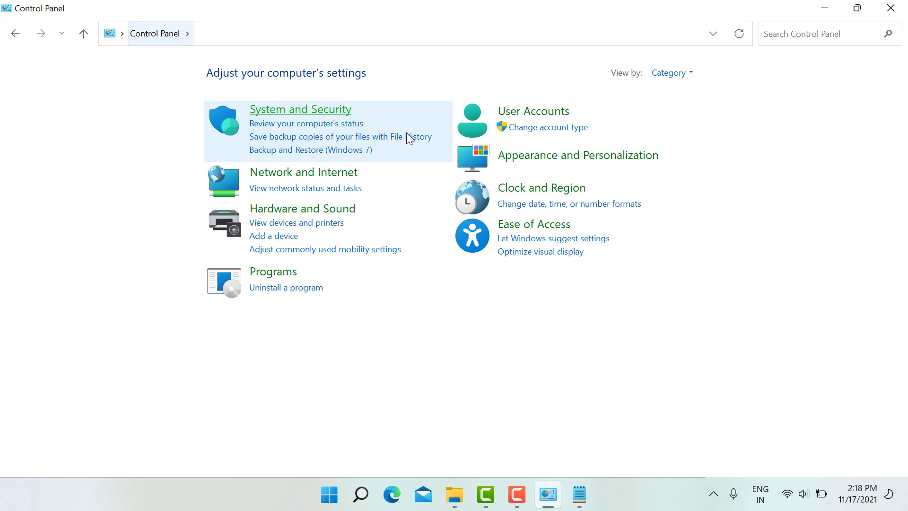
pyautogui.click(536, 117)
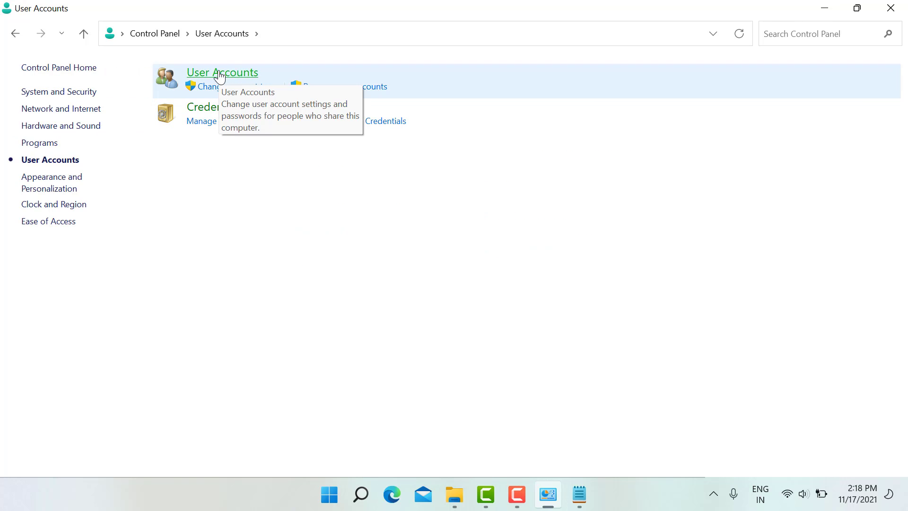
pyautogui.click(220, 76)
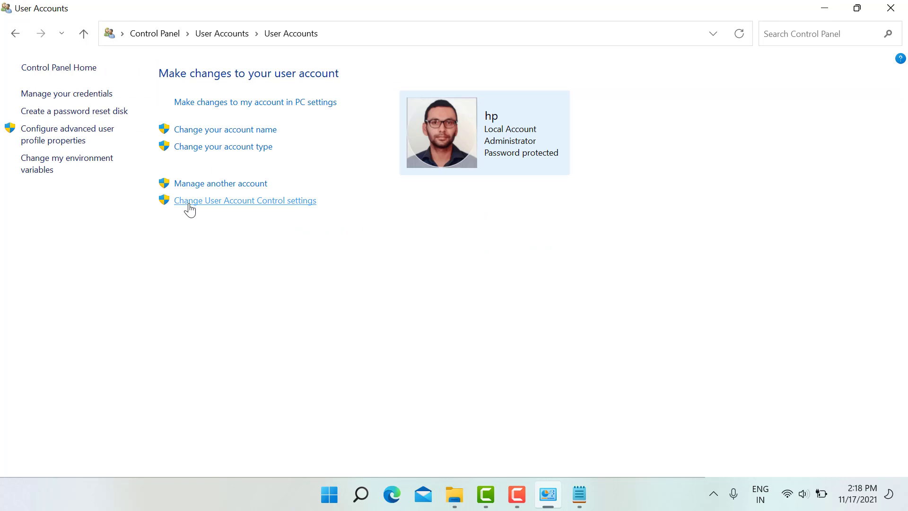
pyautogui.click(256, 202)
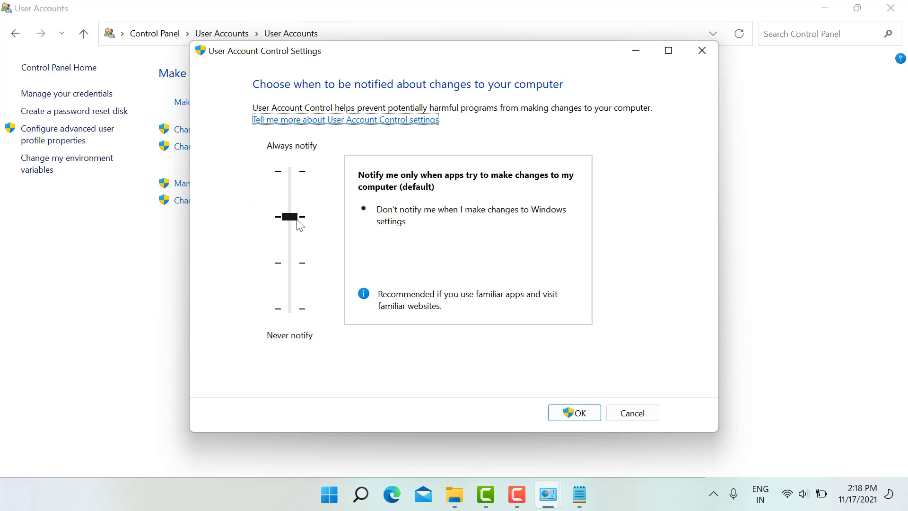
pyautogui.moveTo(297, 220); pyautogui.dragTo(298, 308)
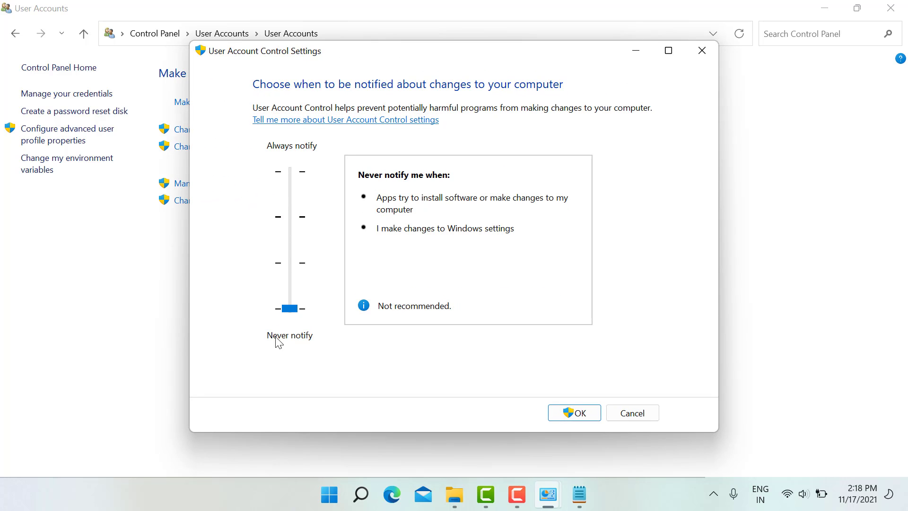
pyautogui.click(597, 414)
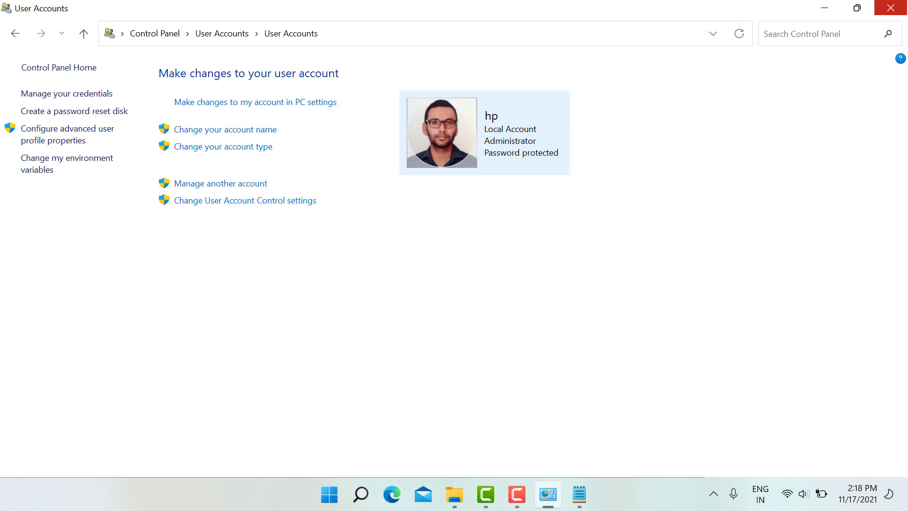
# - Close the Control Panel window and refresh the desktop
pyautogui.hotkey('alt', 'F4')
pyautogui.rightClick(403, 136)
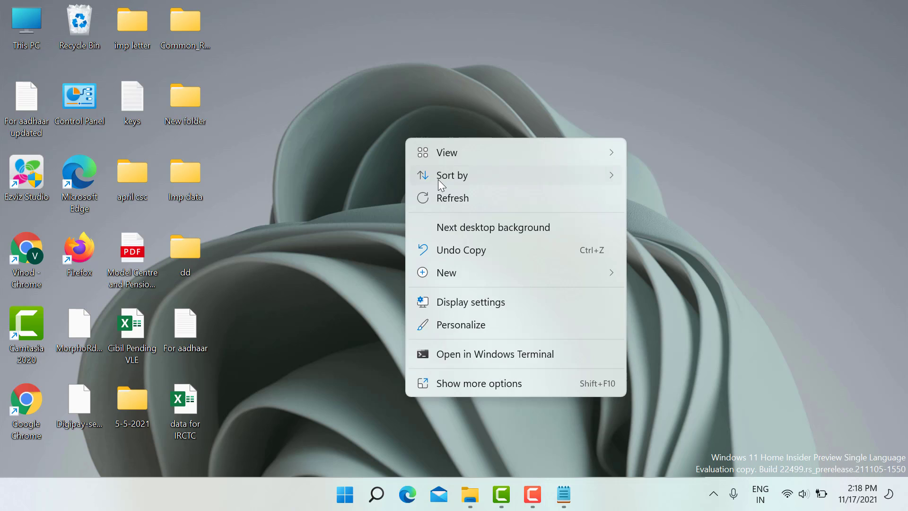
pyautogui.click(449, 199)
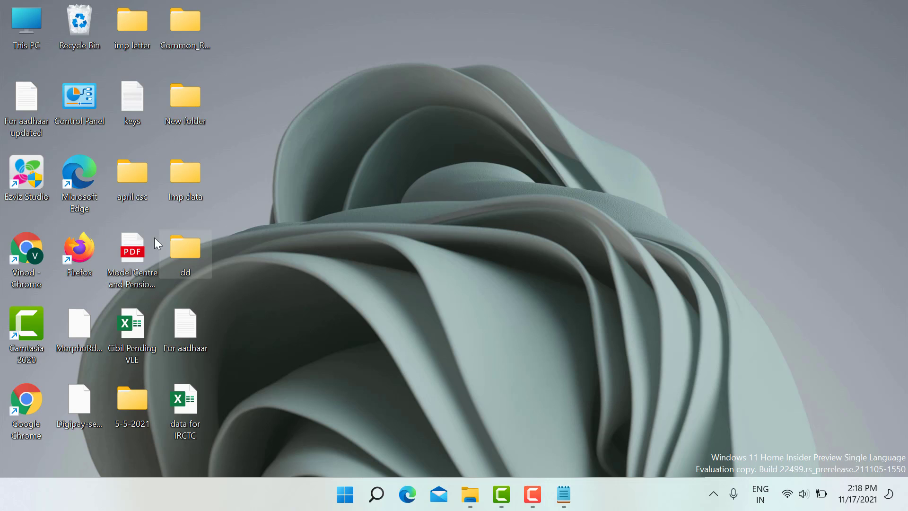
# - Launch Firefox and turn off "Block pop-up windows" in its Privacy & Security settings
pyautogui.doubleClick(89, 248)
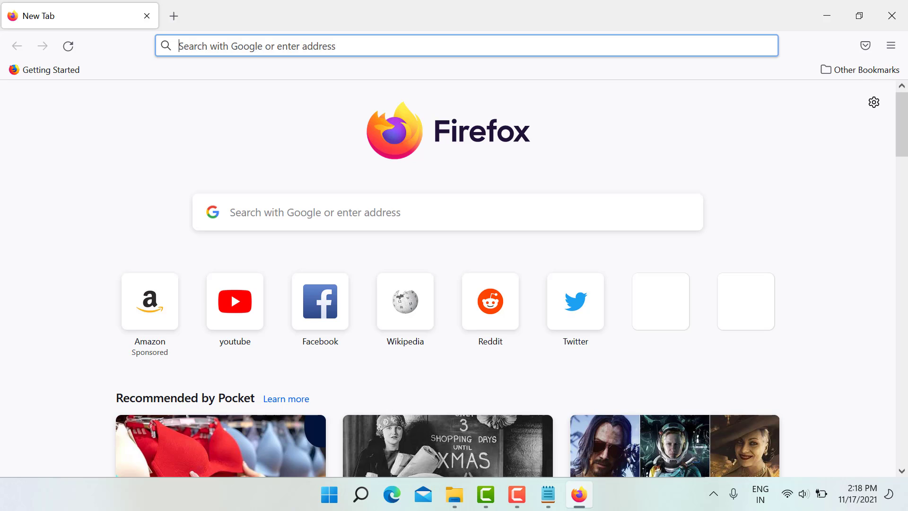
pyautogui.click(892, 45)
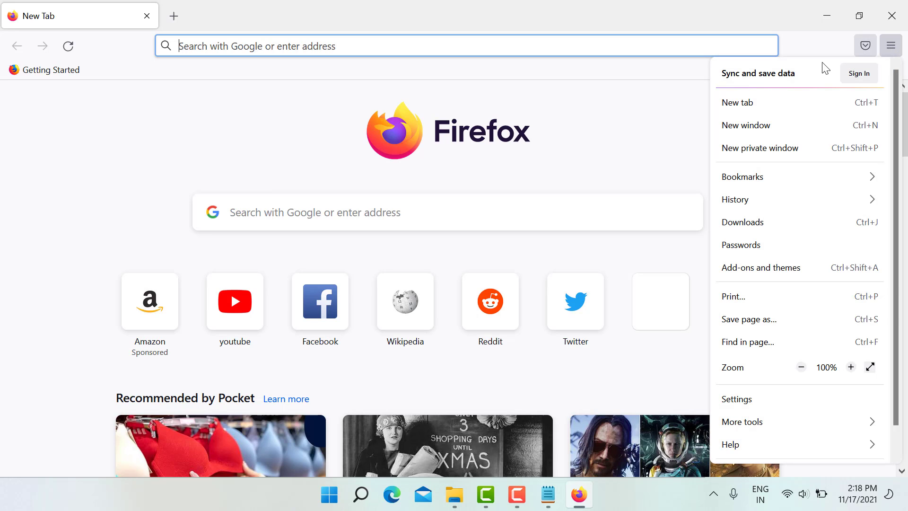
pyautogui.click(744, 400)
pyautogui.click(98, 231)
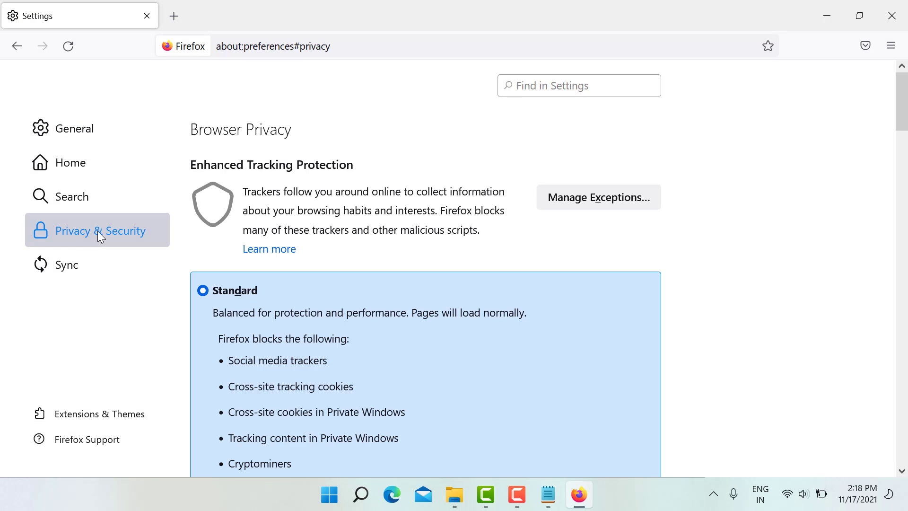
pyautogui.scroll(-10, 313, 279)
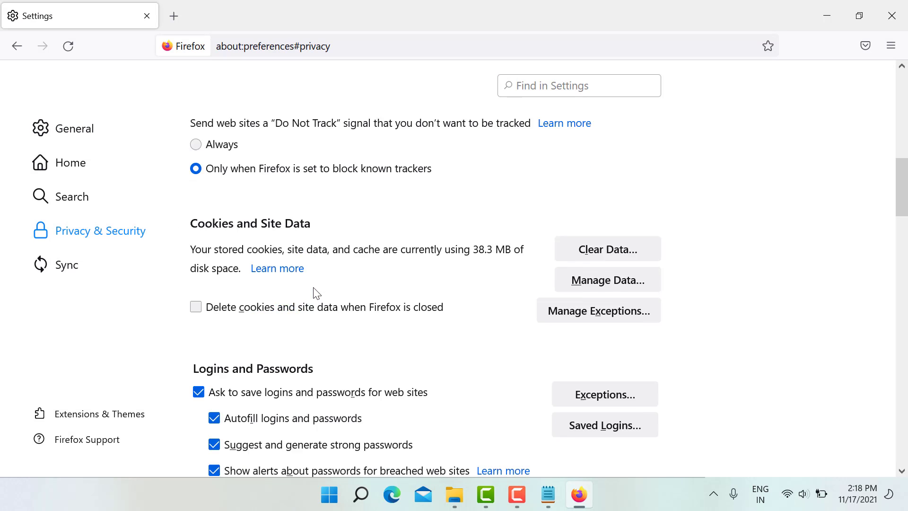
pyautogui.scroll(-9, 312, 301)
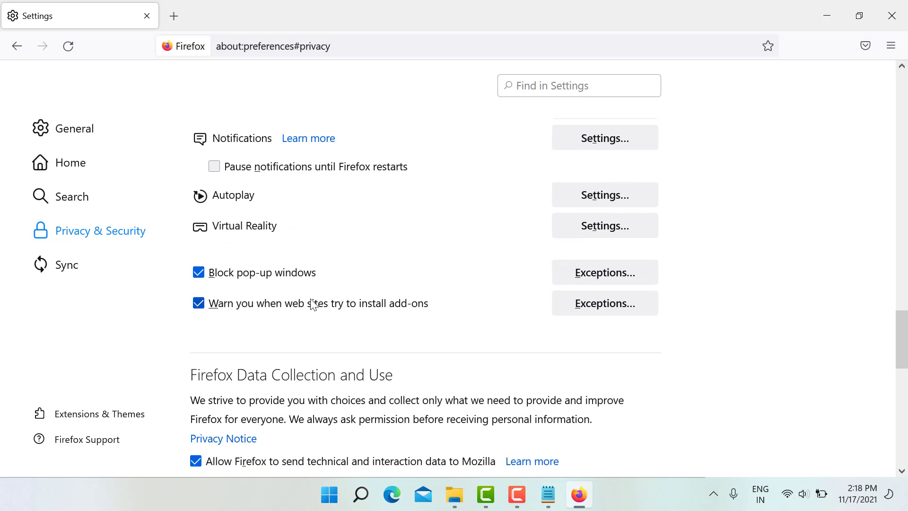
pyautogui.click(199, 273)
# - Set Firefox's History option to "Never remember history" and restart the browser to enable it
pyautogui.scroll(10, 354, 246)
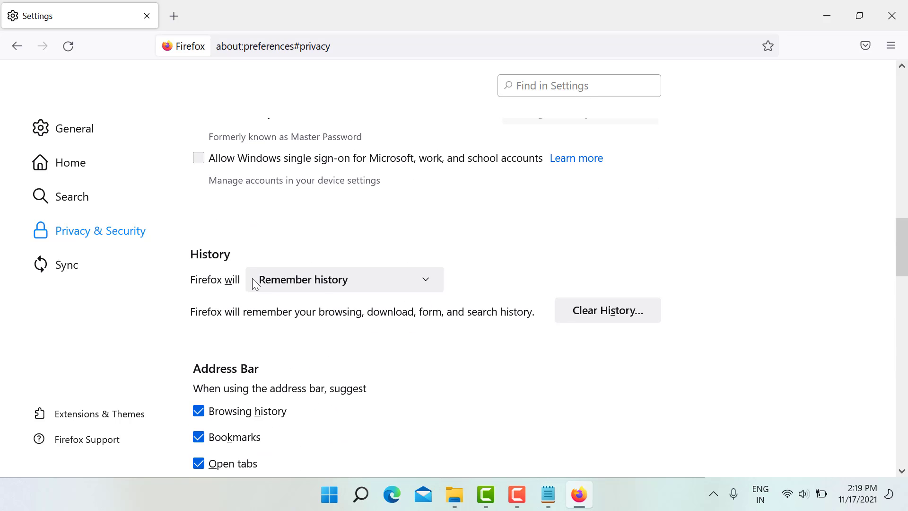
pyautogui.click(323, 280)
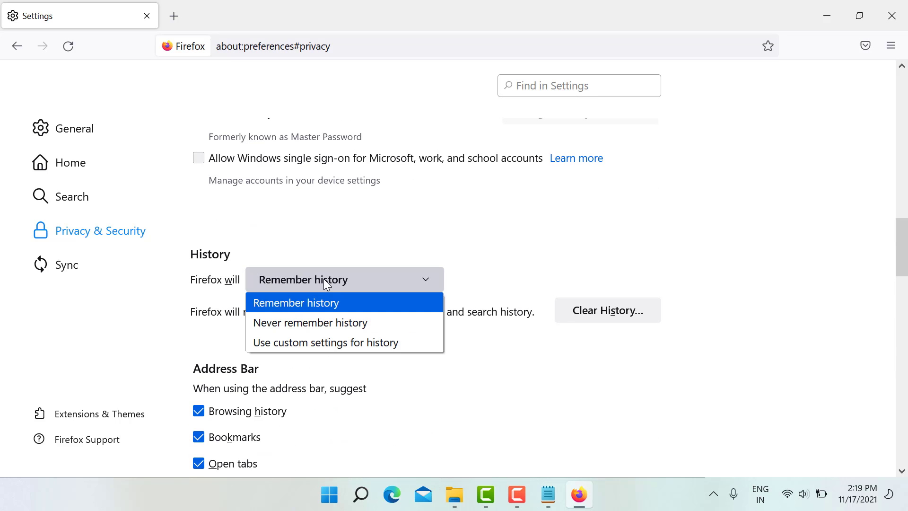
pyautogui.click(284, 325)
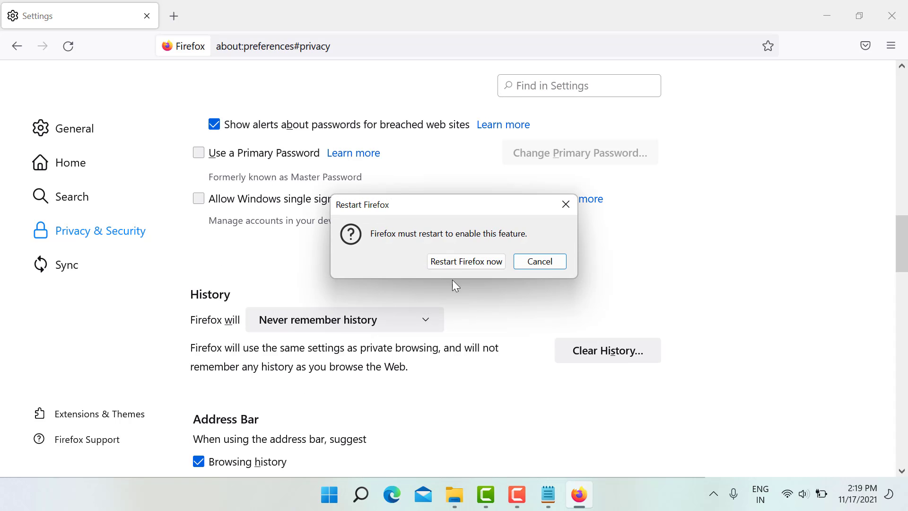
pyautogui.click(478, 261)
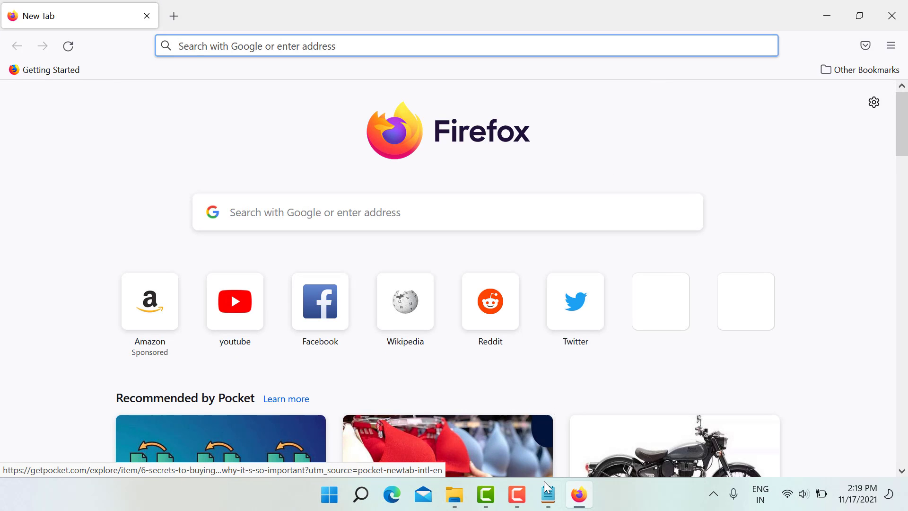
pyautogui.click(548, 494)
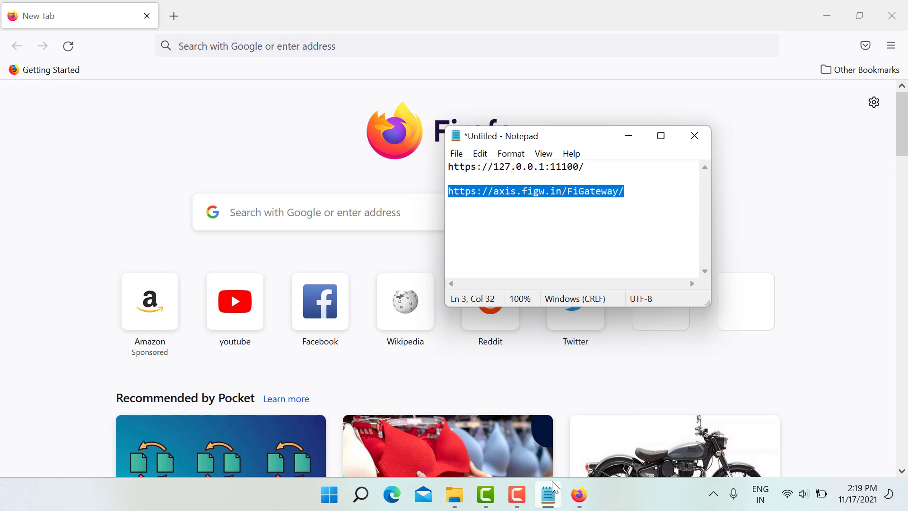
pyautogui.click(594, 169)
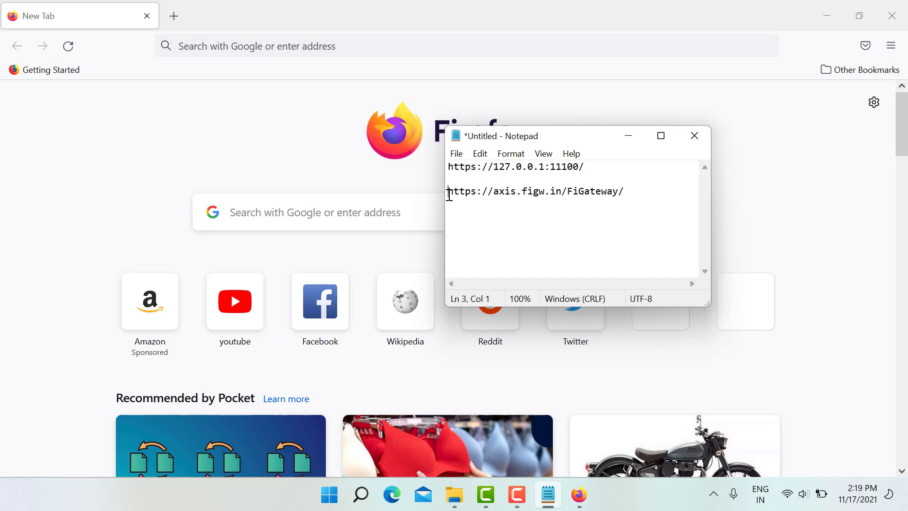
pyautogui.moveTo(450, 195); pyautogui.dragTo(638, 211)
pyautogui.click(602, 167)
pyautogui.tripleClick(586, 166)
pyautogui.hotkey('ctrl', 'c')
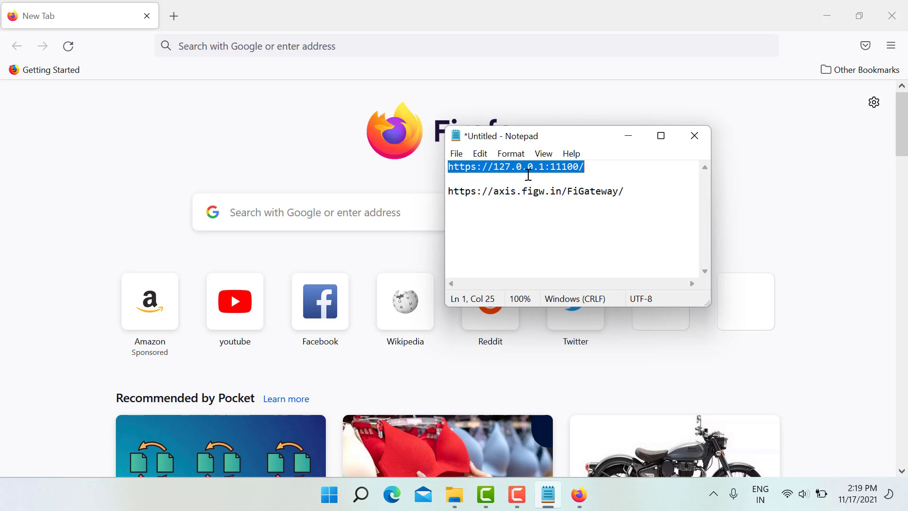
pyautogui.click(341, 46)
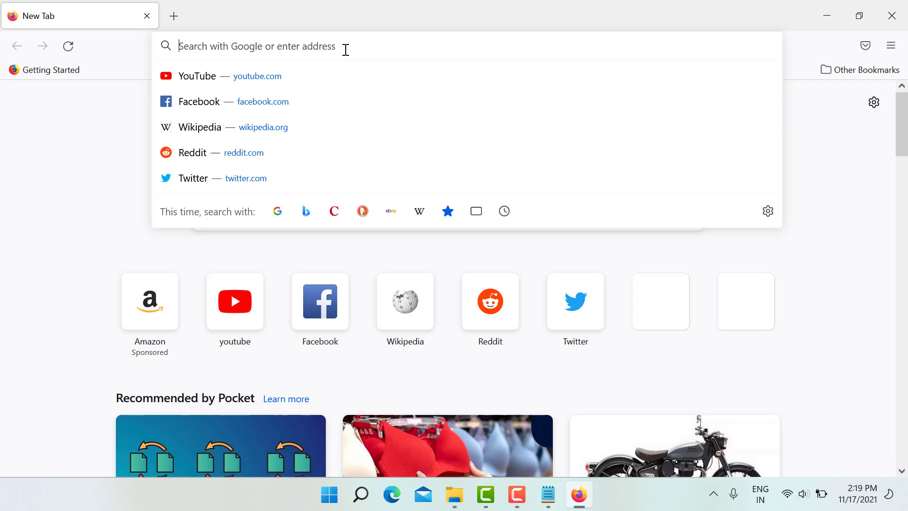
pyautogui.hotkey('ctrl', 'v')
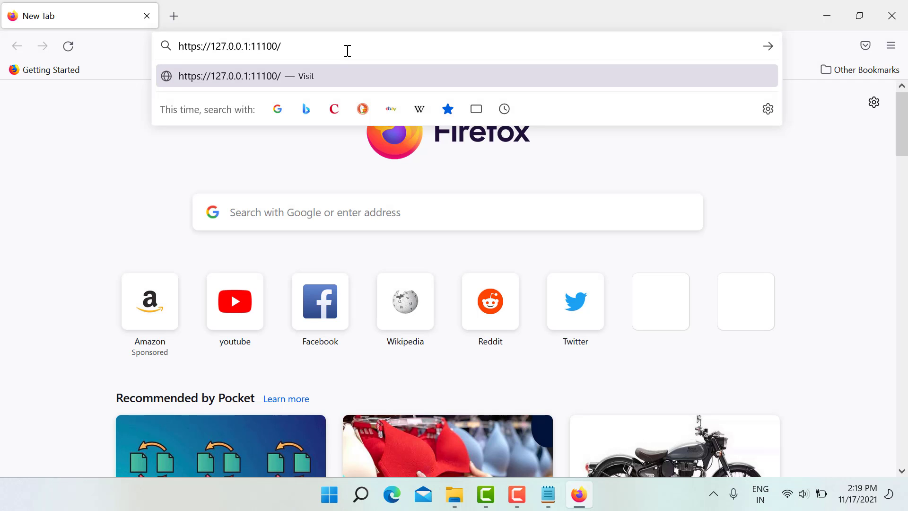
pyautogui.press('Return')
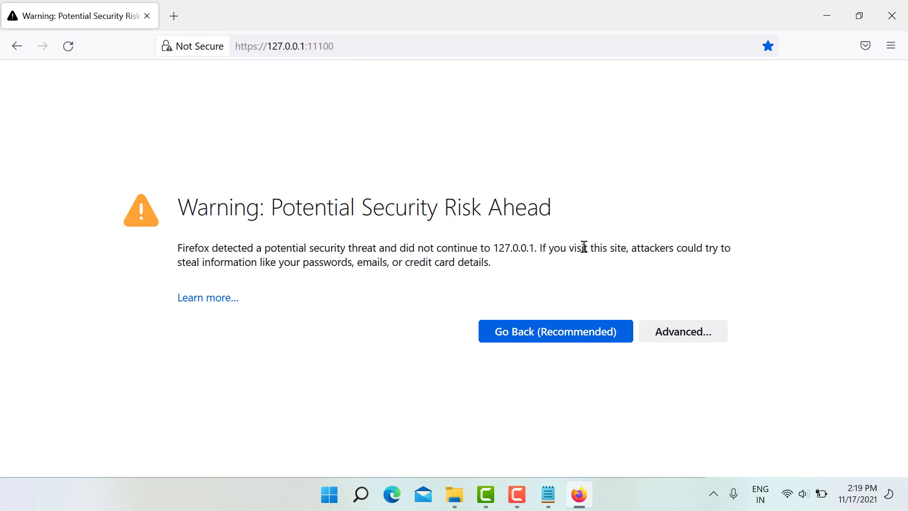
pyautogui.click(682, 336)
pyautogui.scroll(-3, 613, 391)
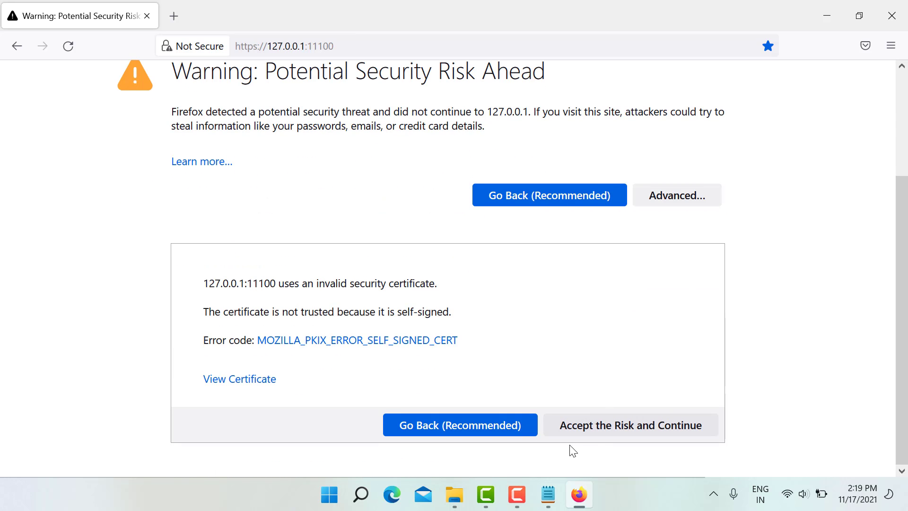
pyautogui.click(629, 425)
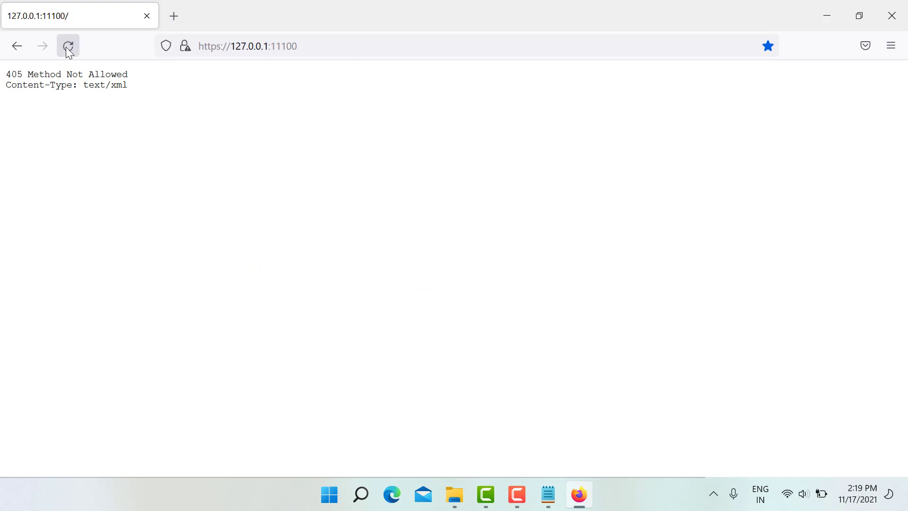
pyautogui.hotkey('ctrl', 'a')
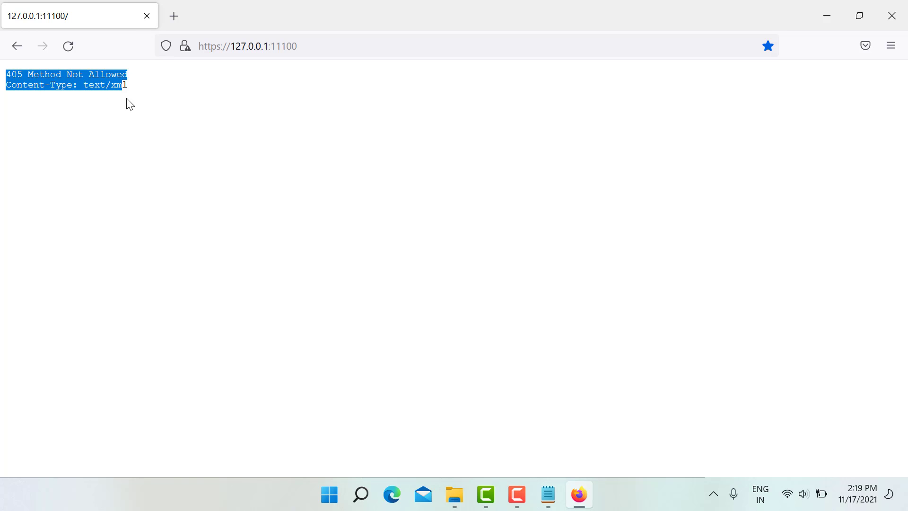
pyautogui.click(18, 86)
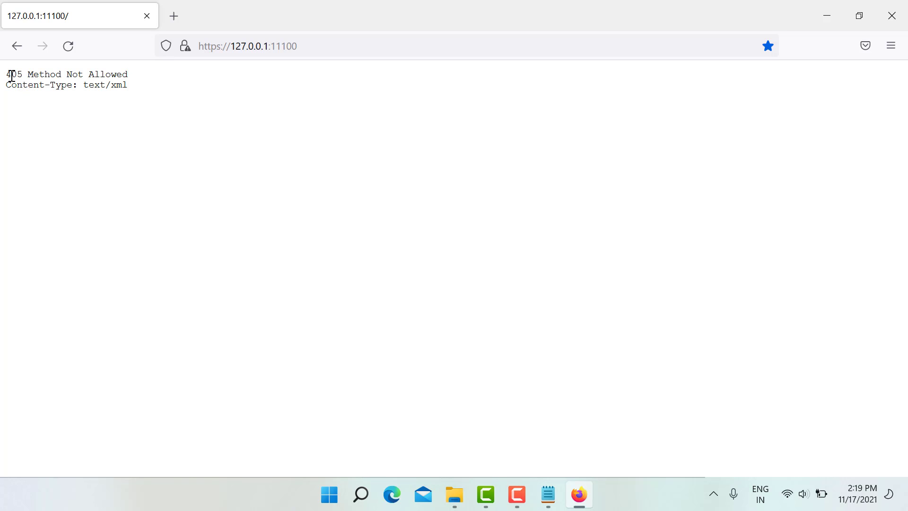
pyautogui.moveTo(12, 76)
pyautogui.mouseDown()
pyautogui.moveTo(144, 90)
pyautogui.moveTo(5, 74)
pyautogui.mouseUp()
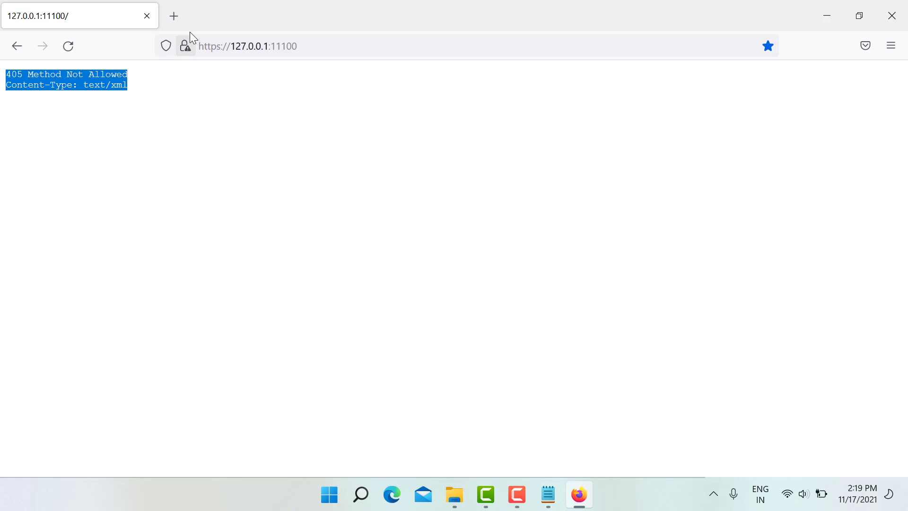
pyautogui.click(174, 16)
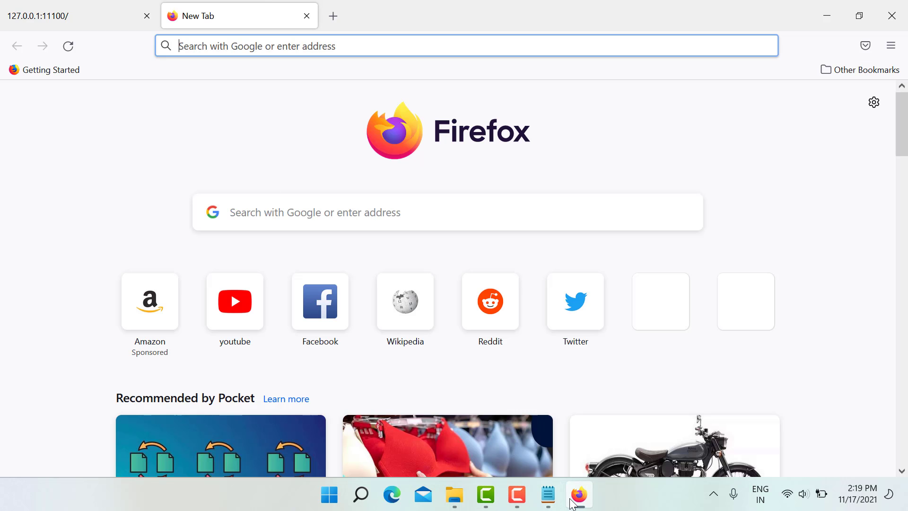
pyautogui.click(547, 495)
pyautogui.click(578, 496)
pyautogui.click(579, 495)
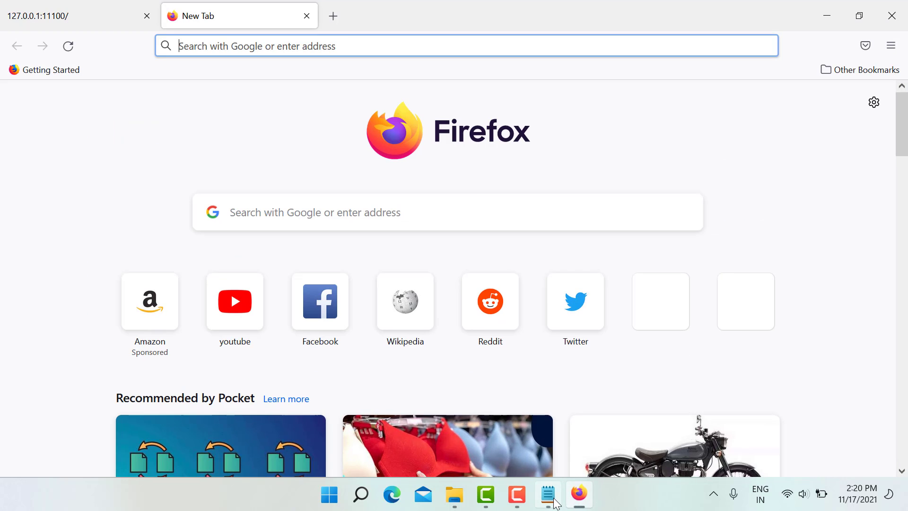
pyautogui.click(547, 495)
pyautogui.click(487, 192)
pyautogui.tripleClick(487, 191)
pyautogui.hotkey('ctrl', 'c')
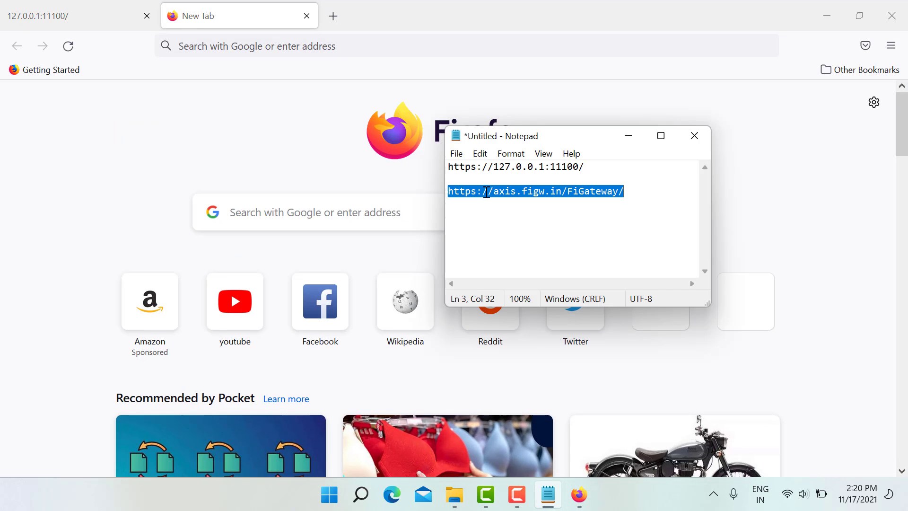
pyautogui.click(233, 46)
pyautogui.hotkey('ctrl', 'v')
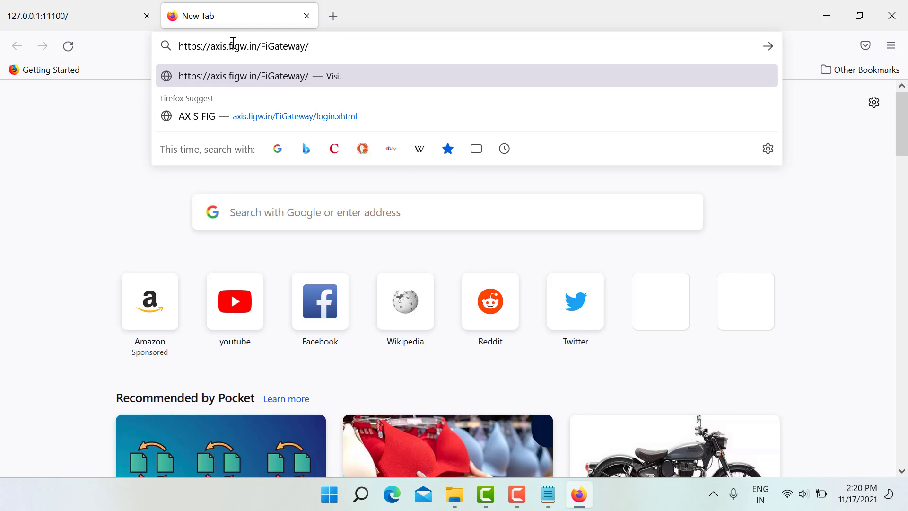
pyautogui.press('Return')
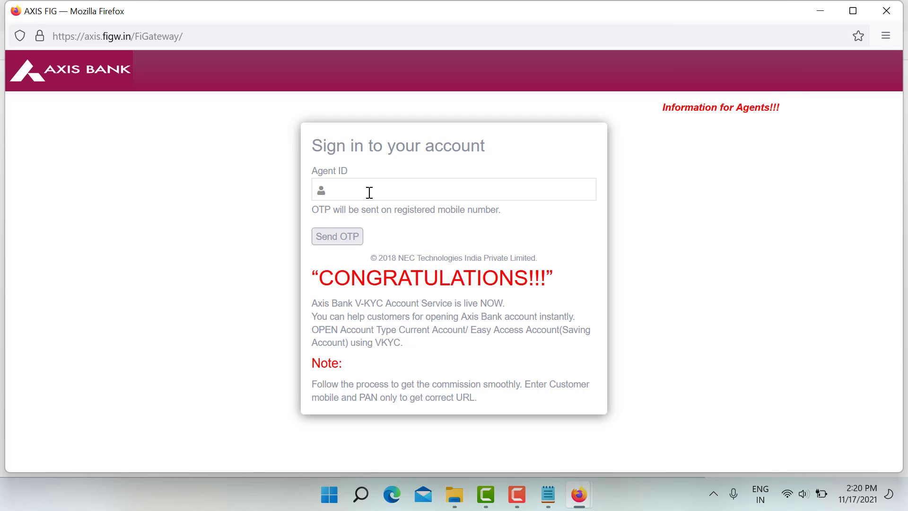
# - Enter the agent ID on the Axis Bank sign-in form and request an OTP
pyautogui.click(369, 193)
pyautogui.hotkey('ctrl', 'v')
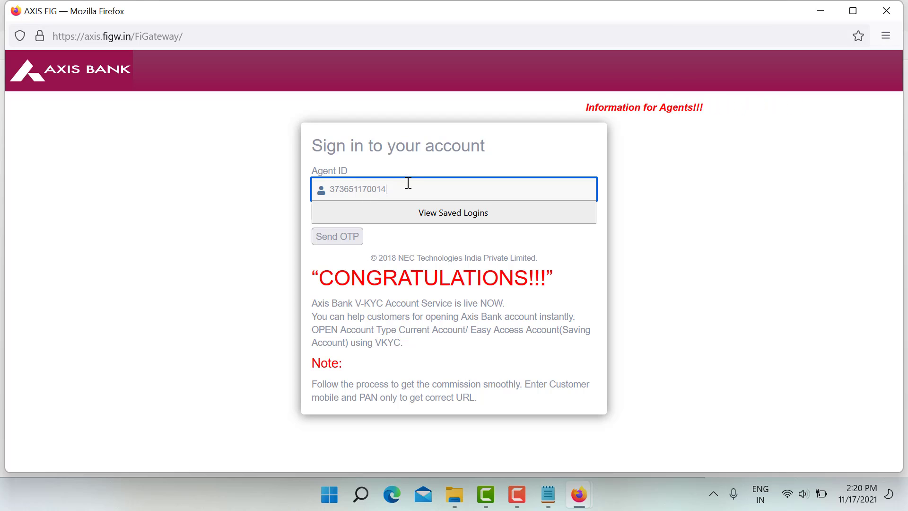
pyautogui.moveTo(407, 189); pyautogui.dragTo(334, 181)
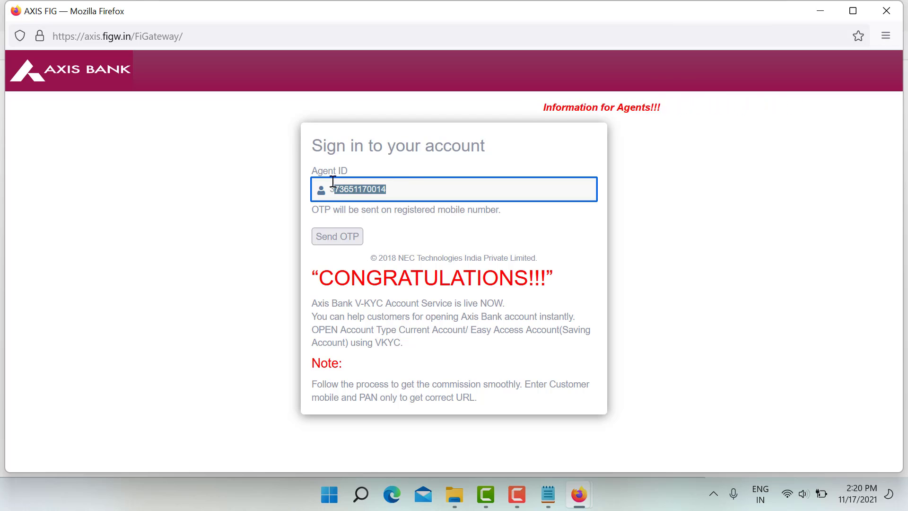
pyautogui.click(402, 190)
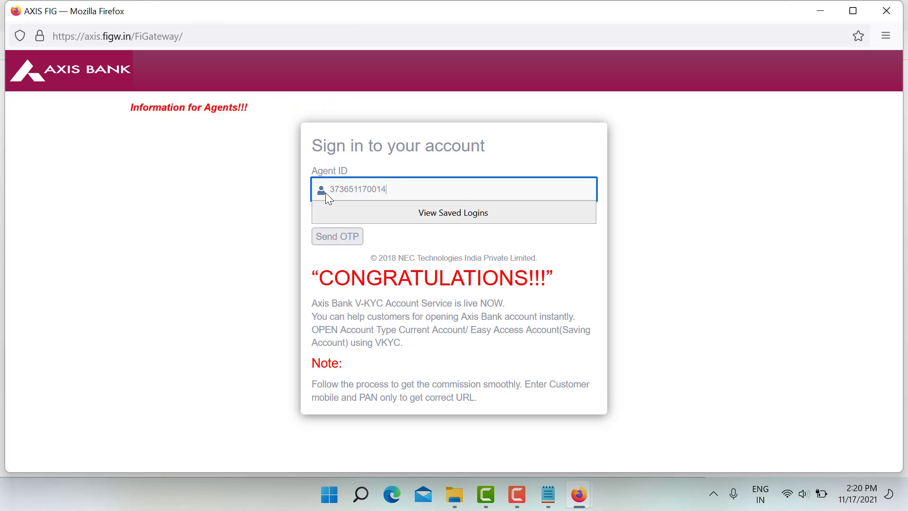
pyautogui.moveTo(330, 189); pyautogui.dragTo(402, 193)
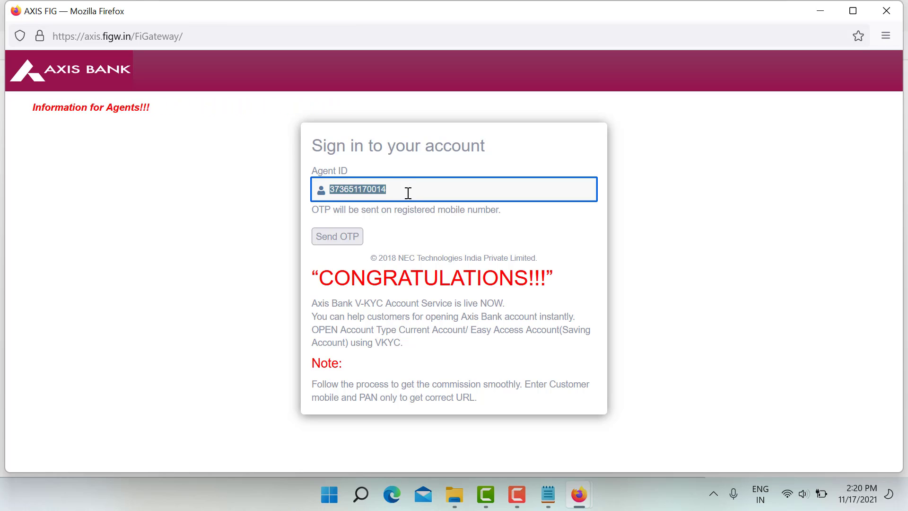
pyautogui.click(416, 186)
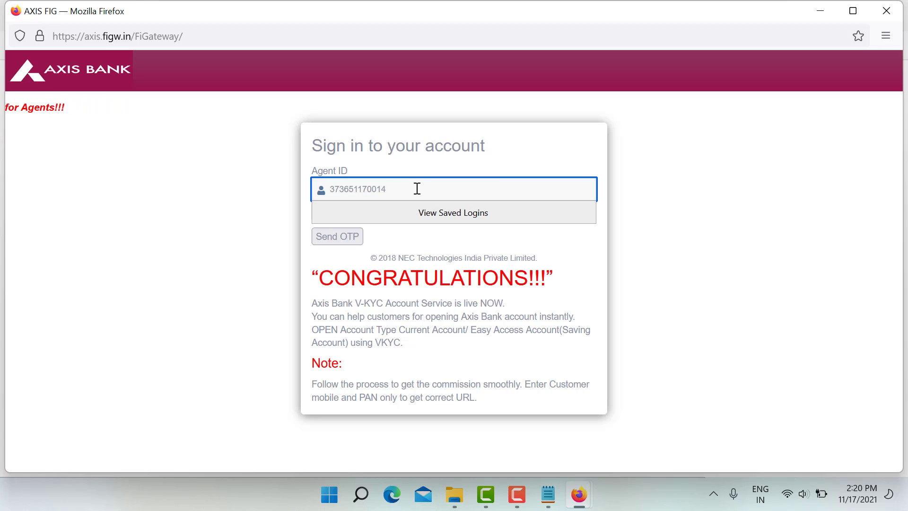
pyautogui.click(347, 243)
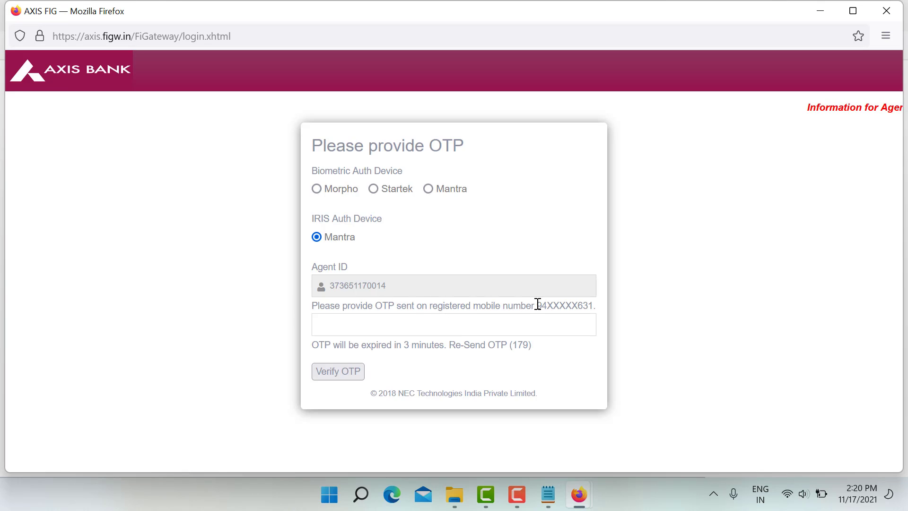
# - Enter the received OTP, choose Morpho as the biometric auth device, and verify the OTP
pyautogui.moveTo(538, 305); pyautogui.dragTo(610, 312)
pyautogui.click(603, 288)
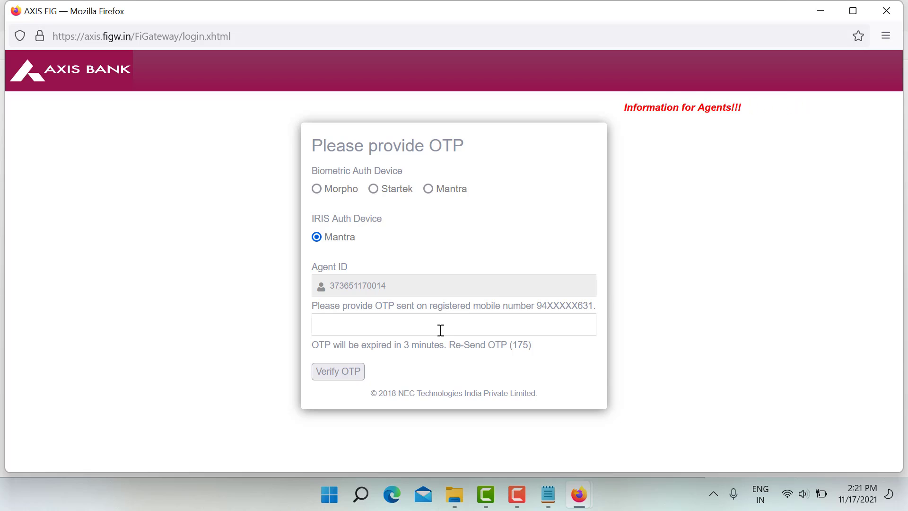
pyautogui.click(408, 326)
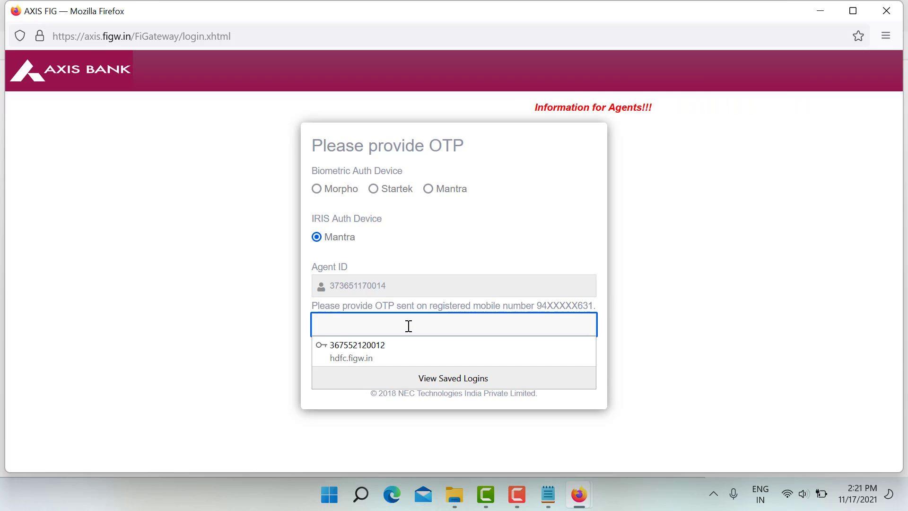
pyautogui.write('•••')
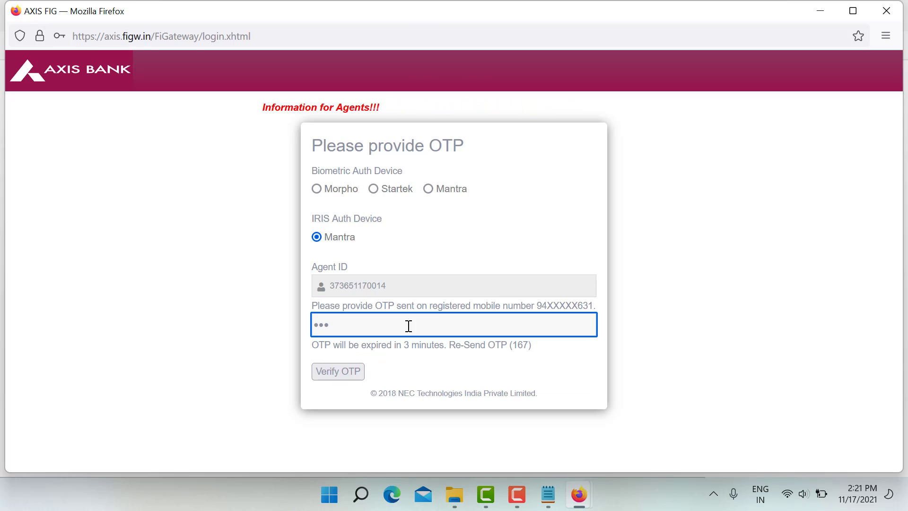
pyautogui.write('•••')
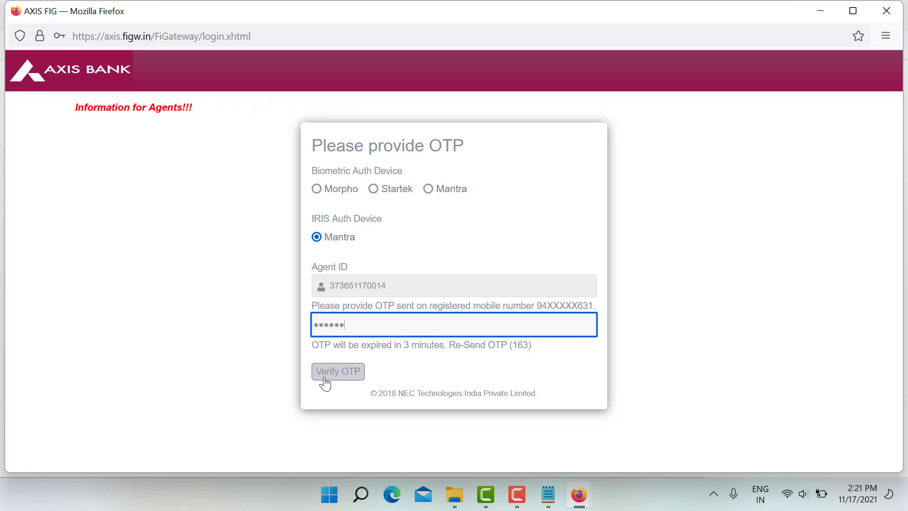
pyautogui.click(317, 189)
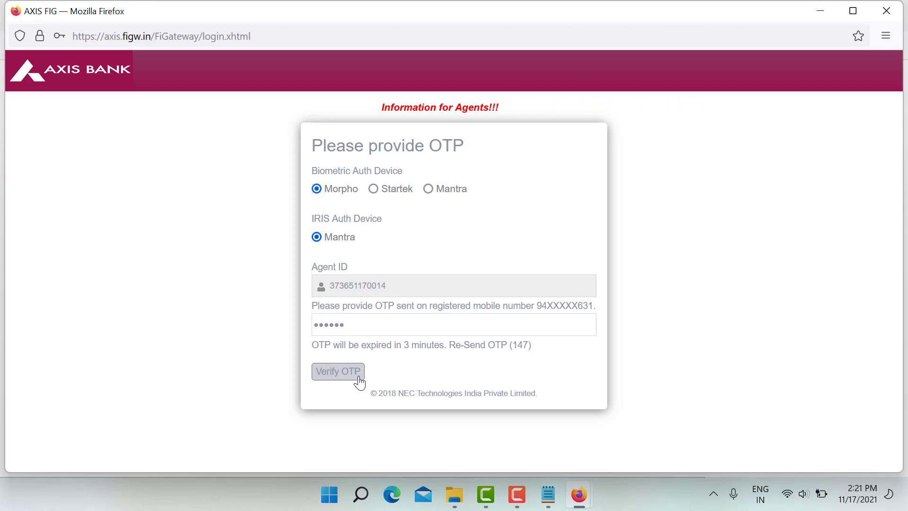
pyautogui.click(341, 373)
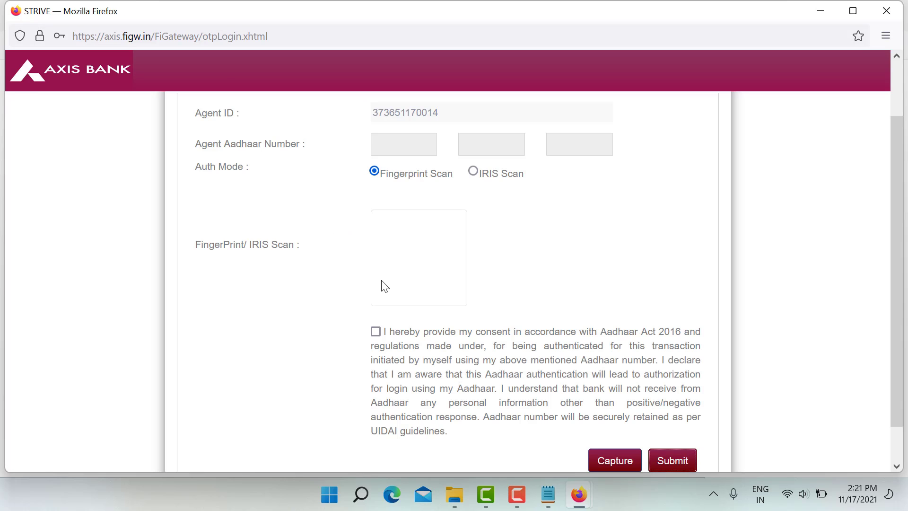
# - Give the Aadhaar authentication consent and fill in the agent's Aadhaar number across its three fields
pyautogui.click(375, 332)
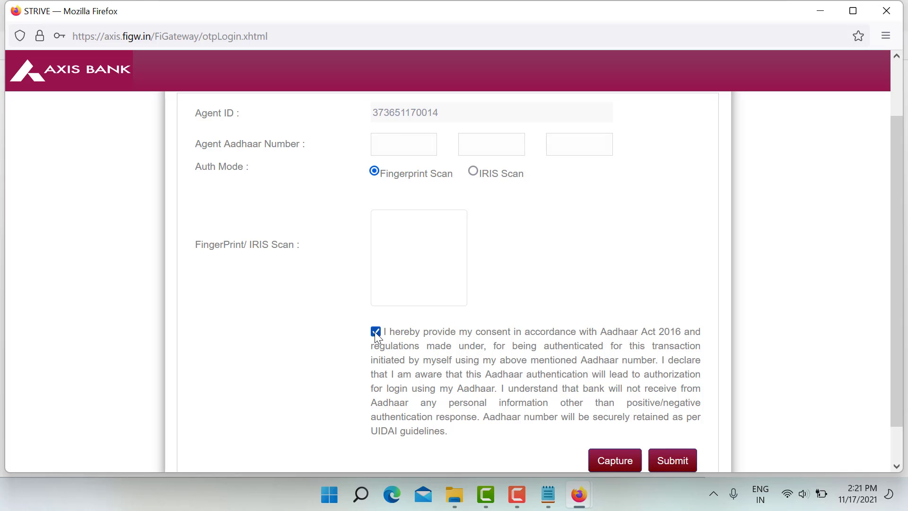
pyautogui.click(394, 146)
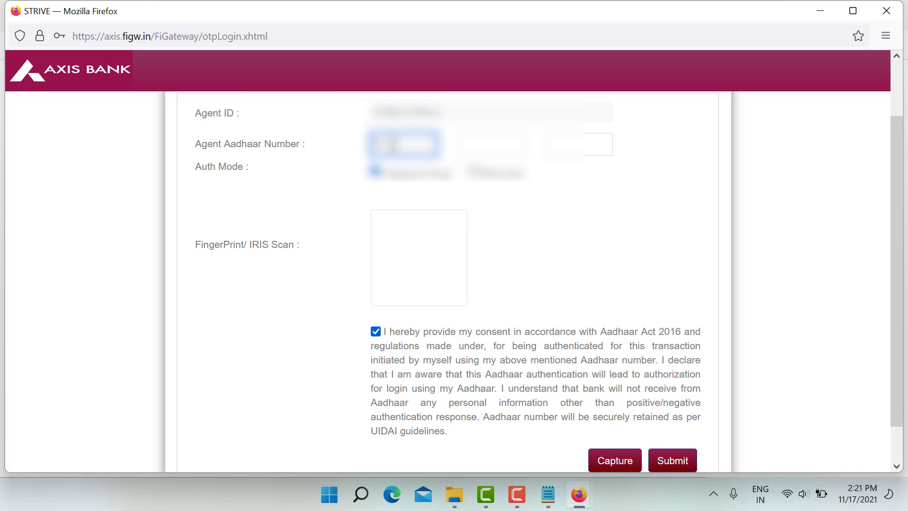
pyautogui.write('••')
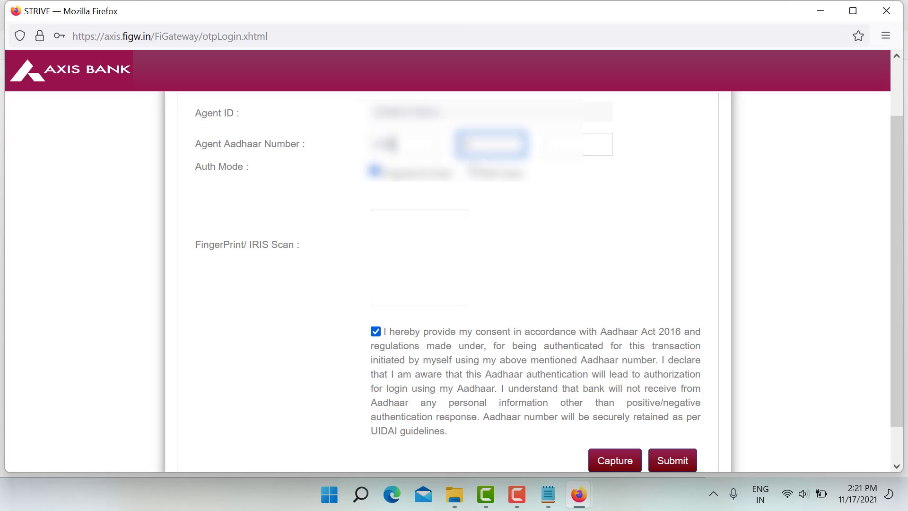
pyautogui.write('••••')
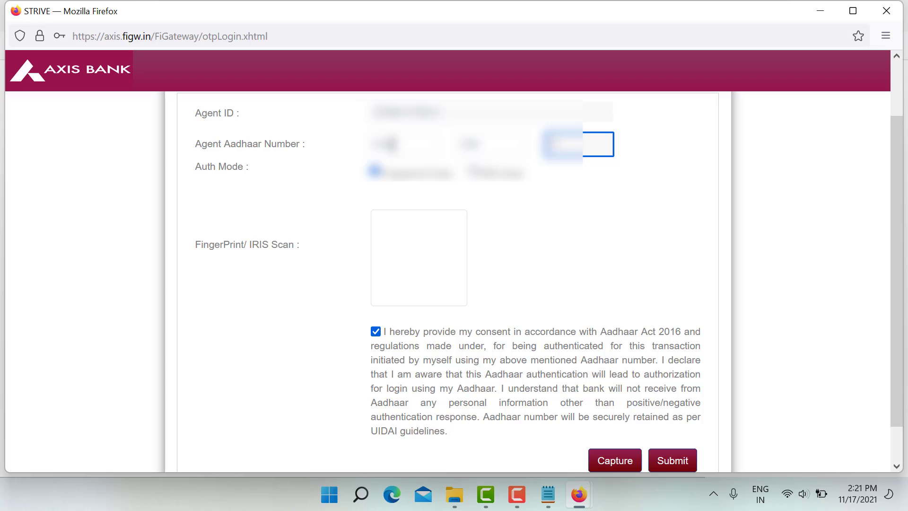
# - Capture the agent's fingerprint and submit the login, dismissing the announcement and last-login notices
pyautogui.click(622, 462)
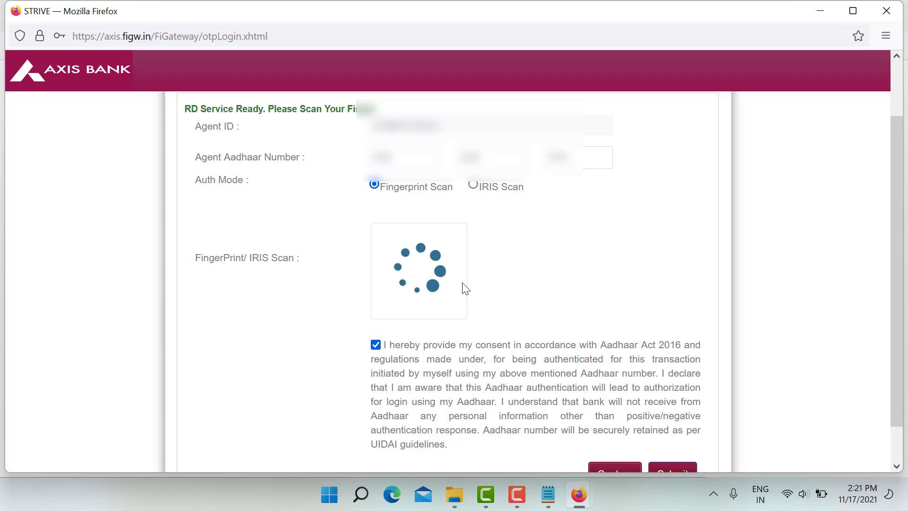
pyautogui.scroll(-1, 539, 286)
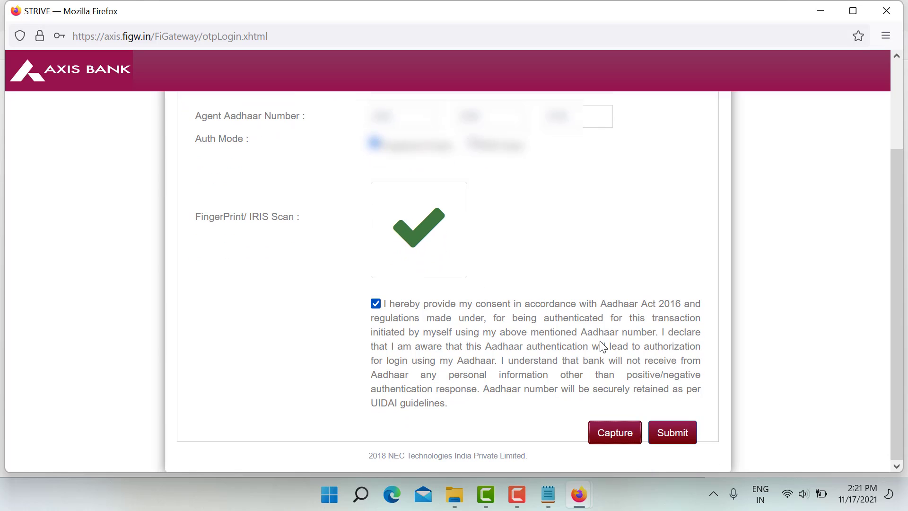
pyautogui.click(673, 434)
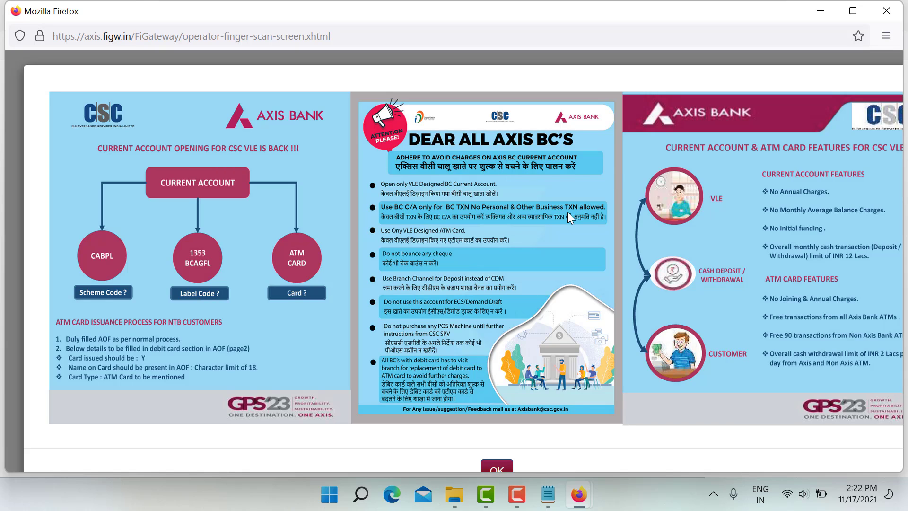
pyautogui.click(509, 464)
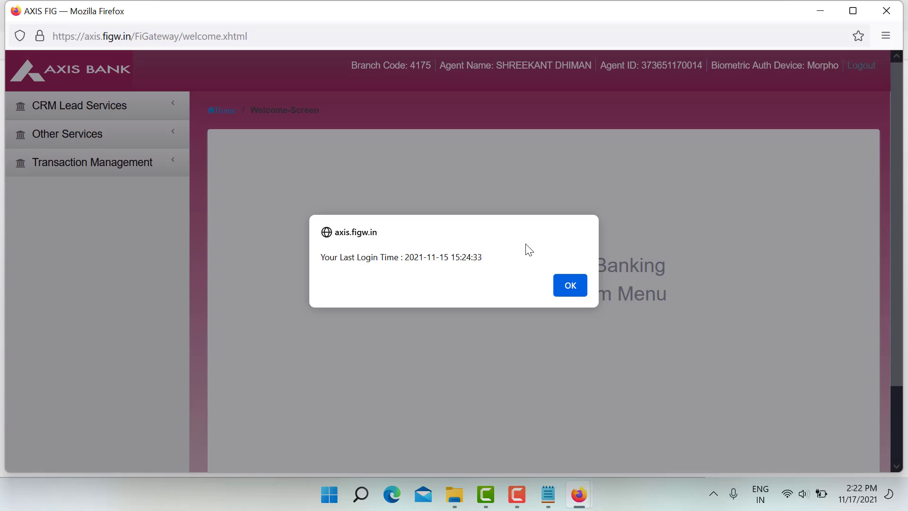
pyautogui.click(581, 287)
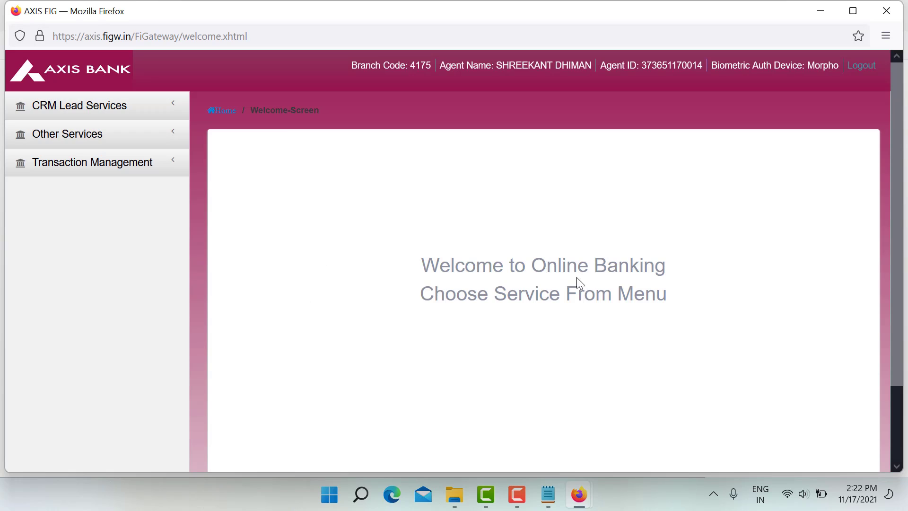
# - Expand CRM Lead Services and Other Services in turn to examine the services they offer
pyautogui.click(173, 109)
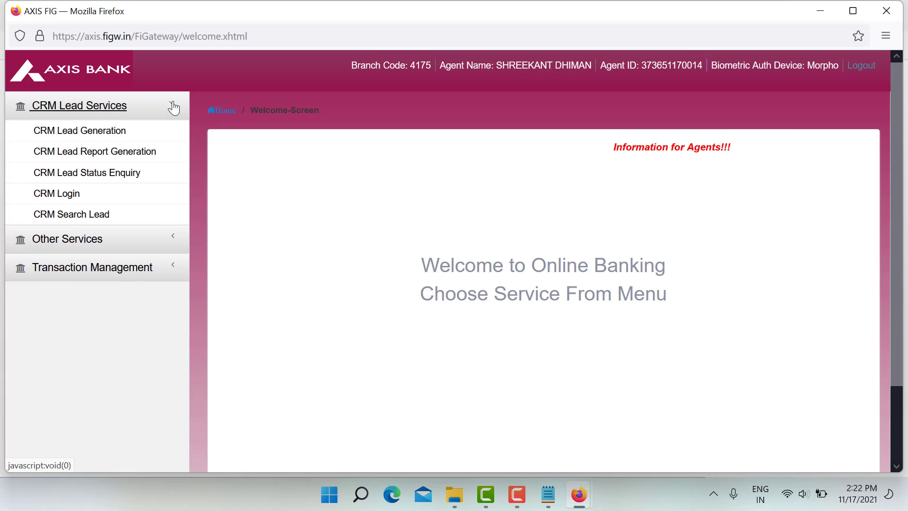
pyautogui.click(174, 107)
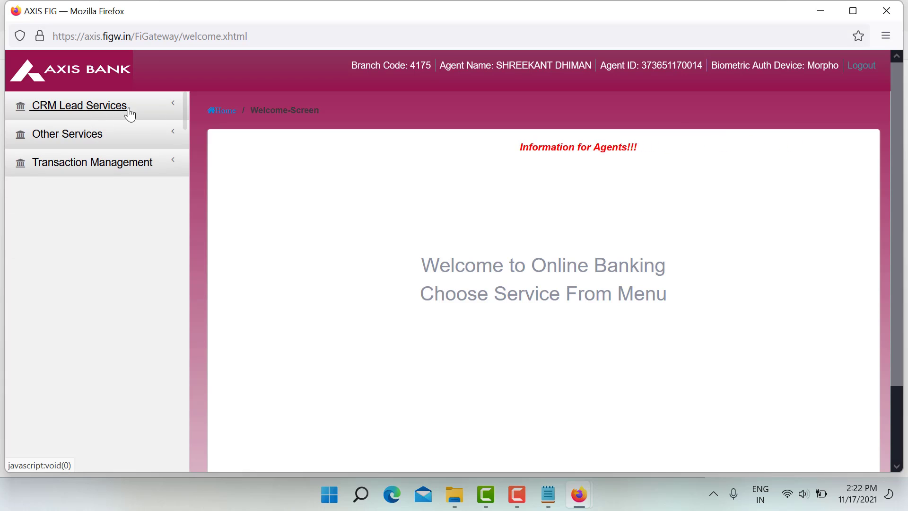
pyautogui.click(173, 136)
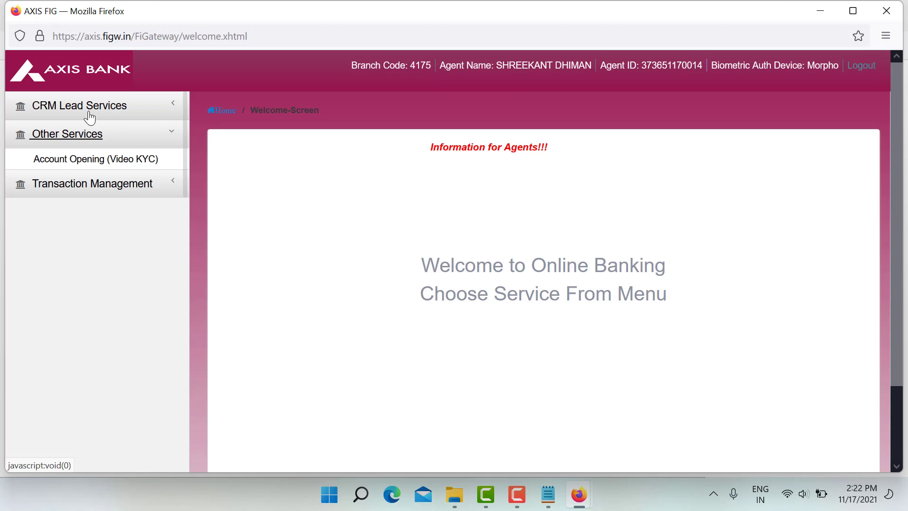
pyautogui.click(172, 107)
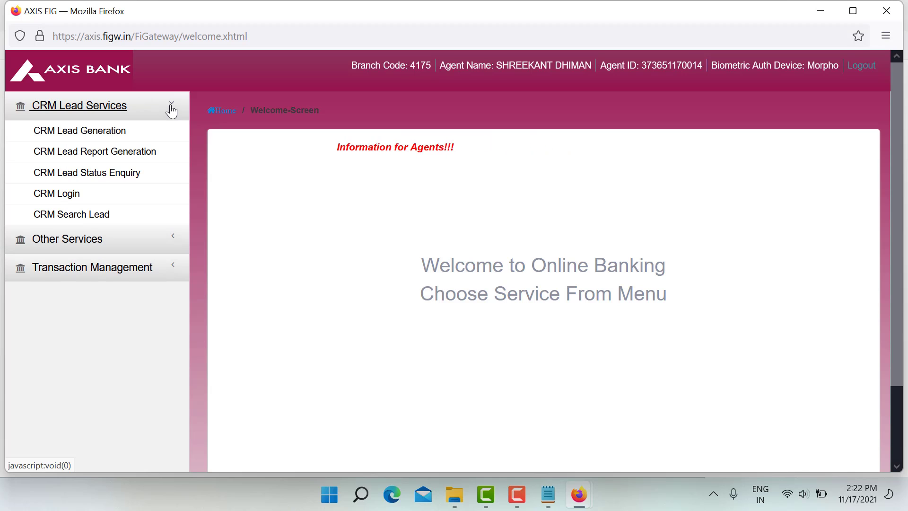
# - Open CRM Login under CRM Lead Services and carry out the CRM login
pyautogui.click(171, 108)
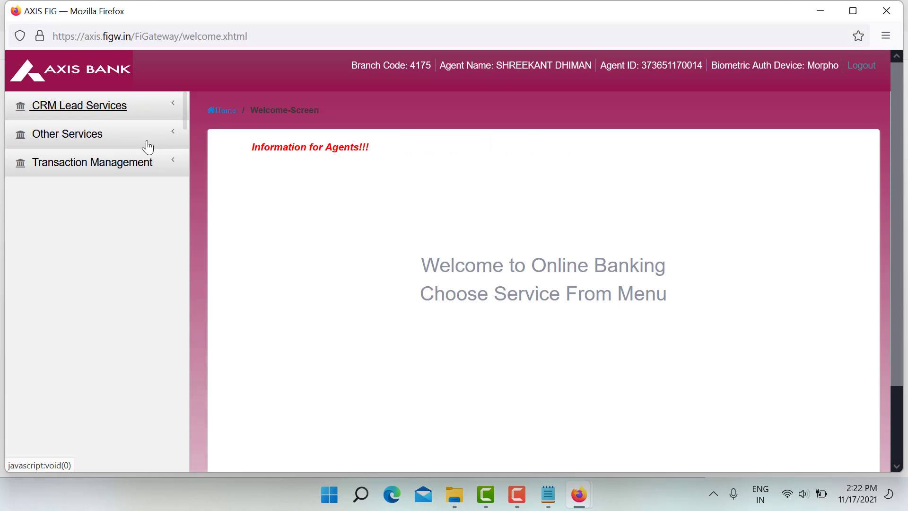
pyautogui.click(178, 137)
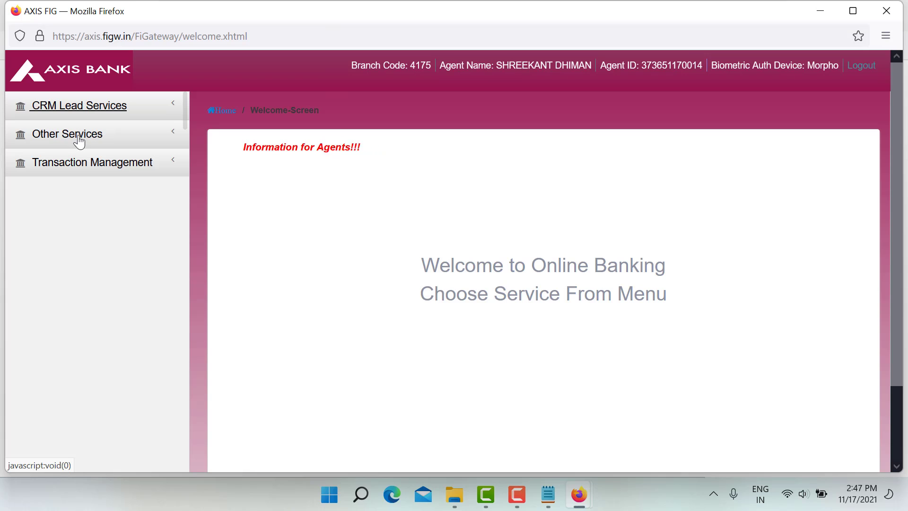
pyautogui.click(57, 112)
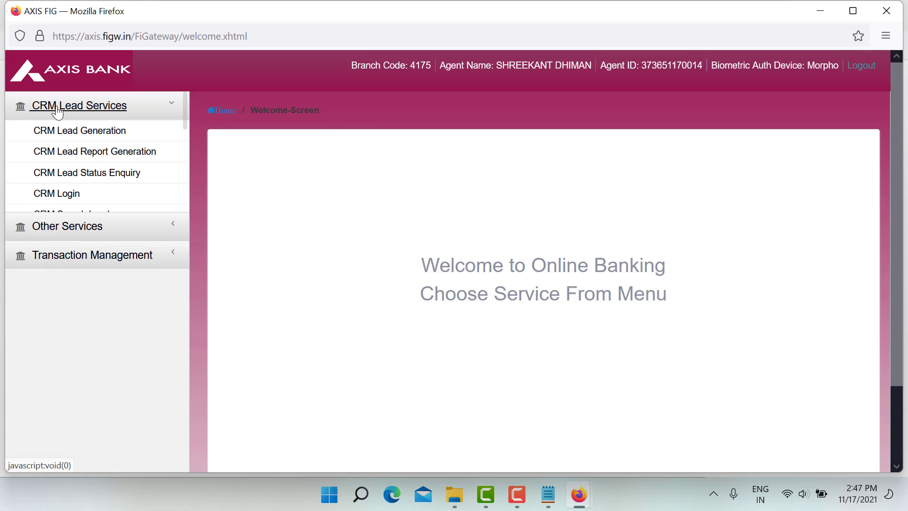
pyautogui.click(62, 194)
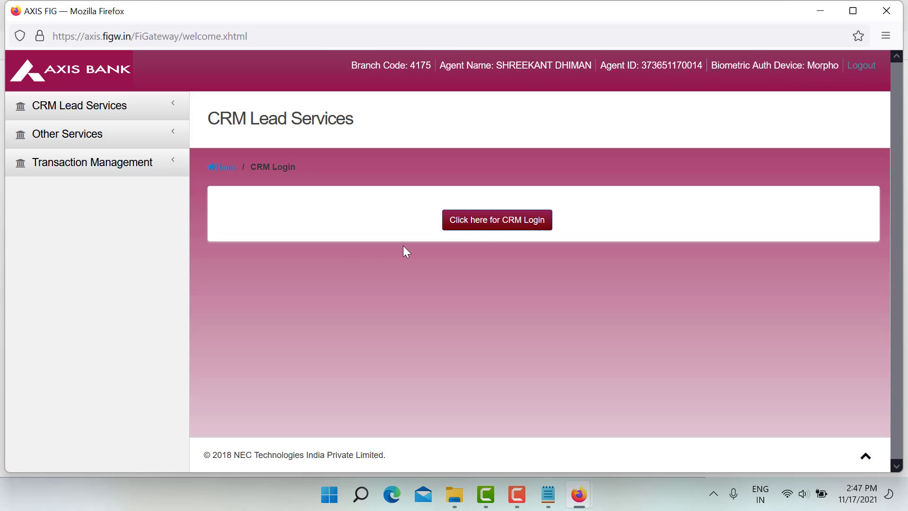
pyautogui.click(490, 223)
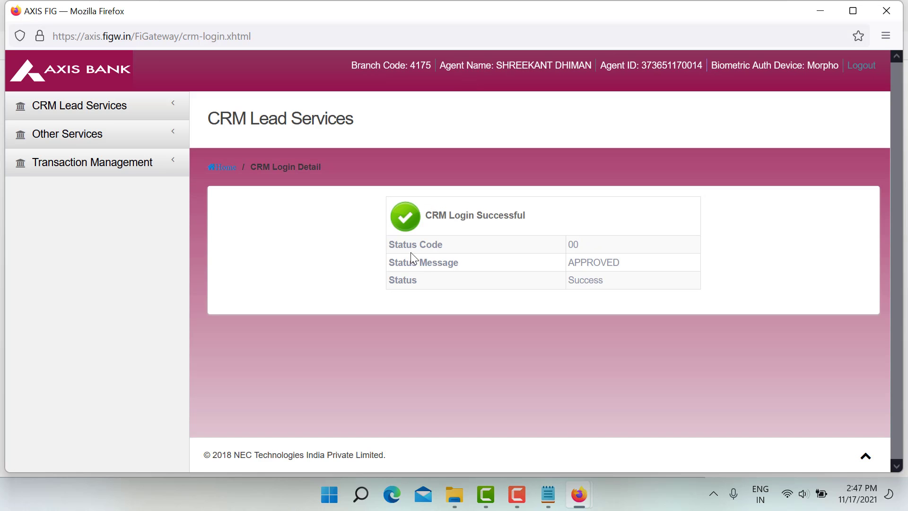
pyautogui.moveTo(442, 219); pyautogui.dragTo(454, 220)
pyautogui.click(541, 235)
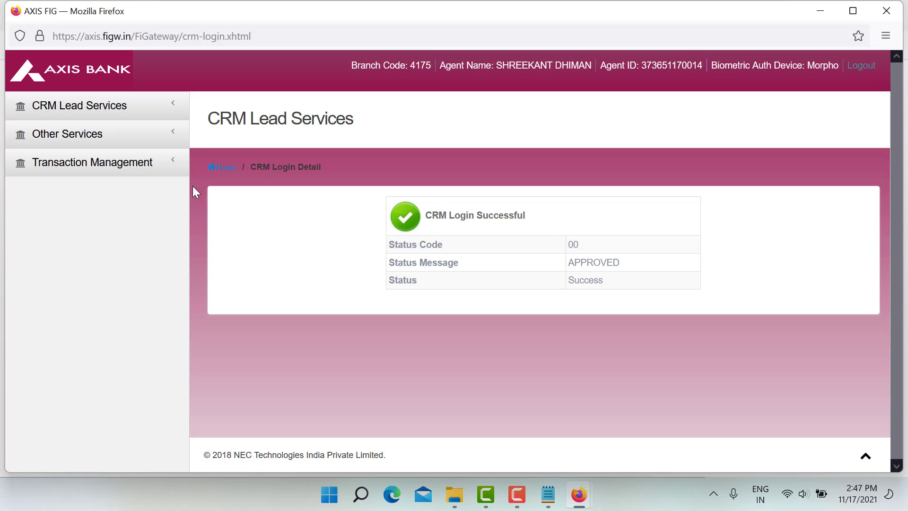
# - Open Account Opening (Video KYC), fill in the customer's name, mobile number and PAN, choose Saving Account, and submit and confirm the details
pyautogui.click(65, 139)
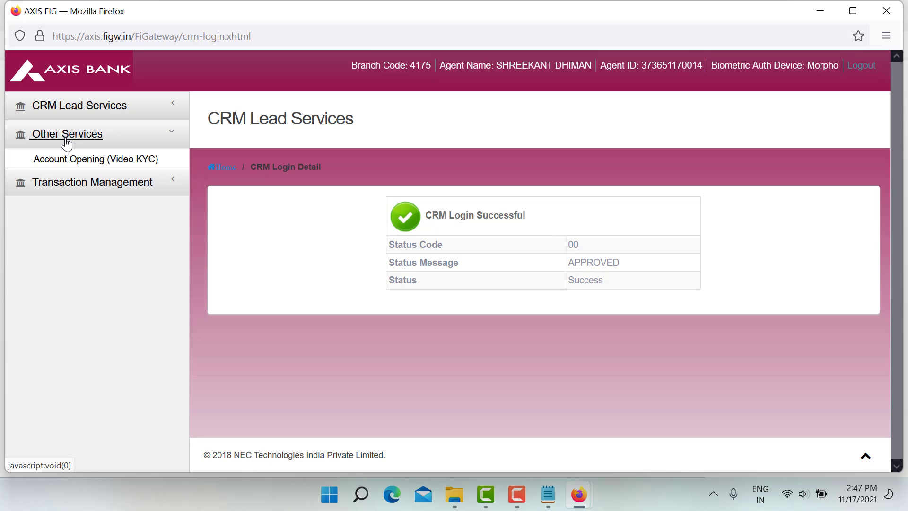
pyautogui.click(96, 160)
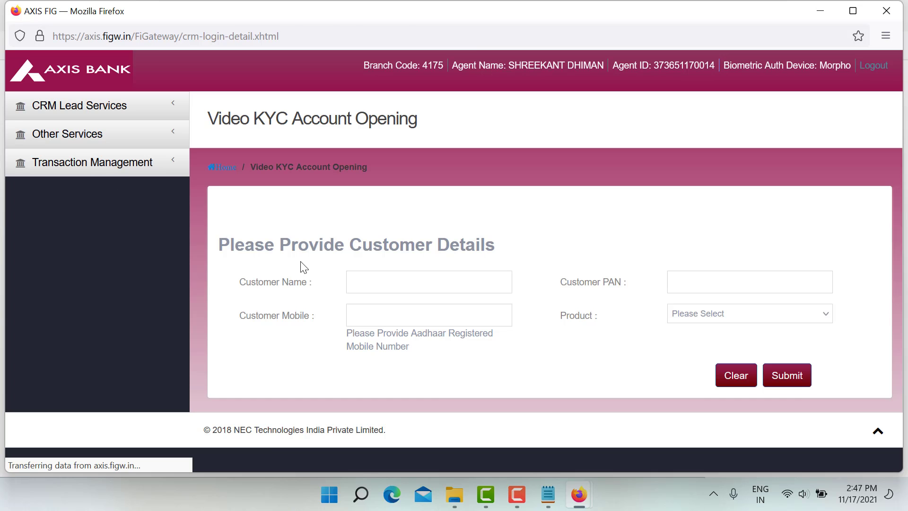
pyautogui.click(373, 282)
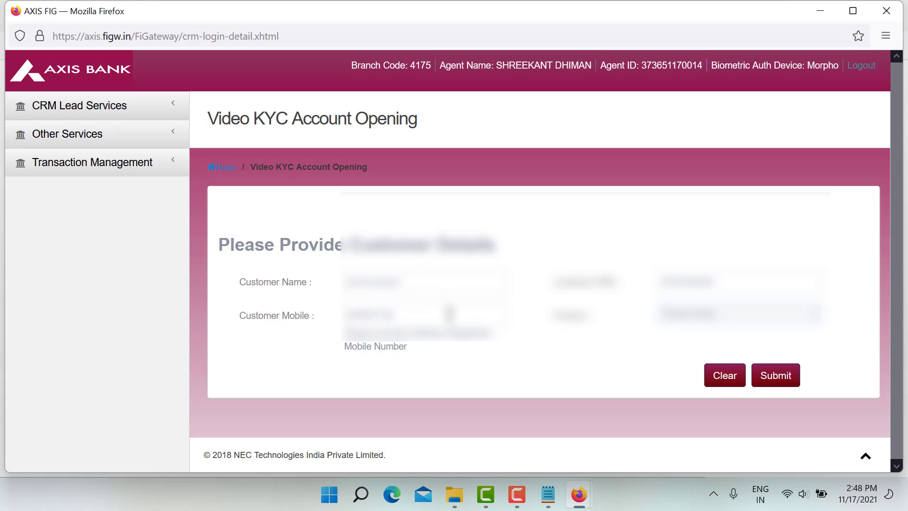
pyautogui.click(693, 323)
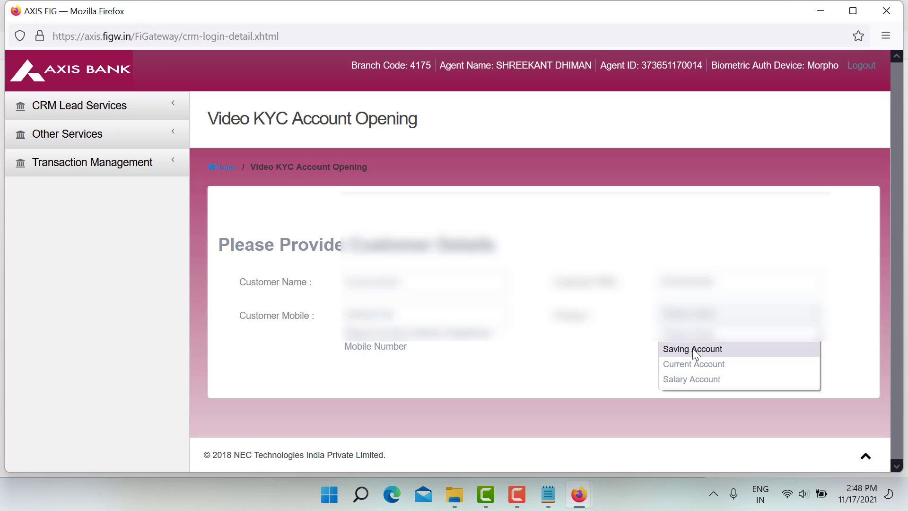
pyautogui.click(693, 348)
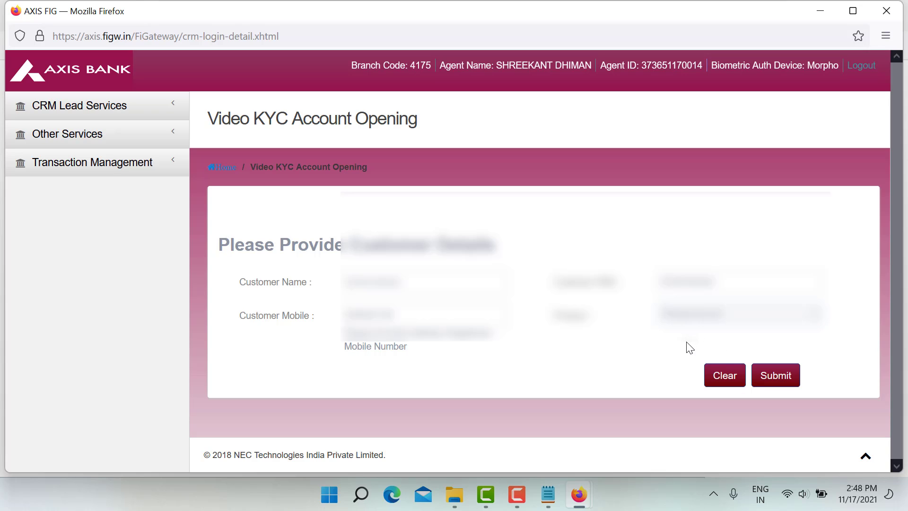
pyautogui.click(767, 378)
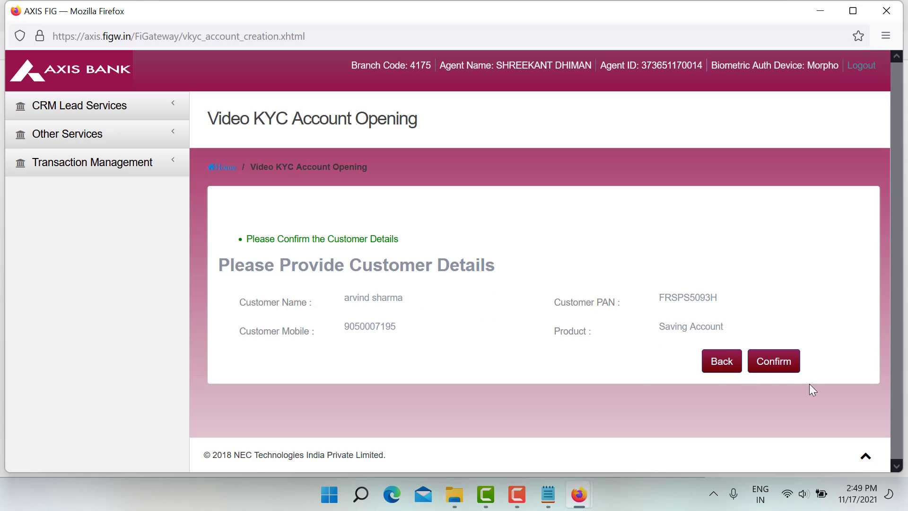
pyautogui.click(776, 371)
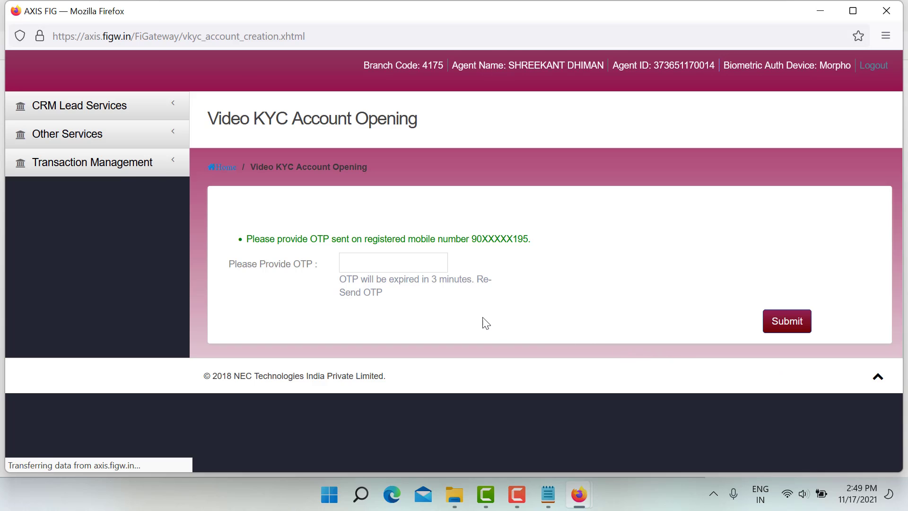
# - Enter the OTP sent to the customer's mobile, submit it, and highlight the resulting message about the Video KYC link
pyautogui.click(399, 263)
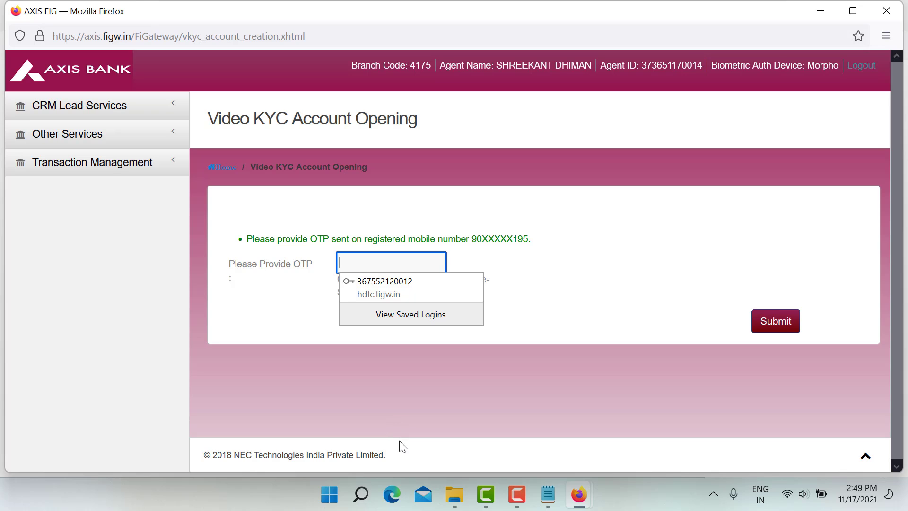
pyautogui.write('••••••')
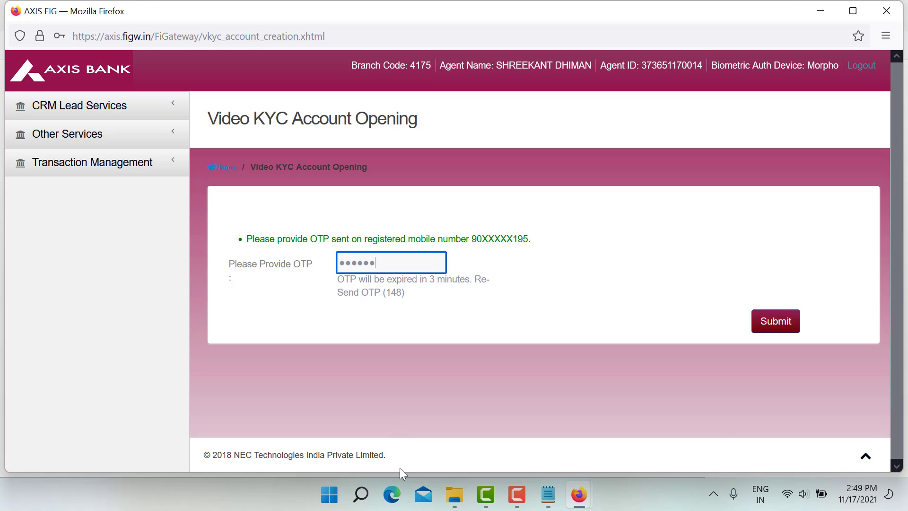
pyautogui.click(775, 326)
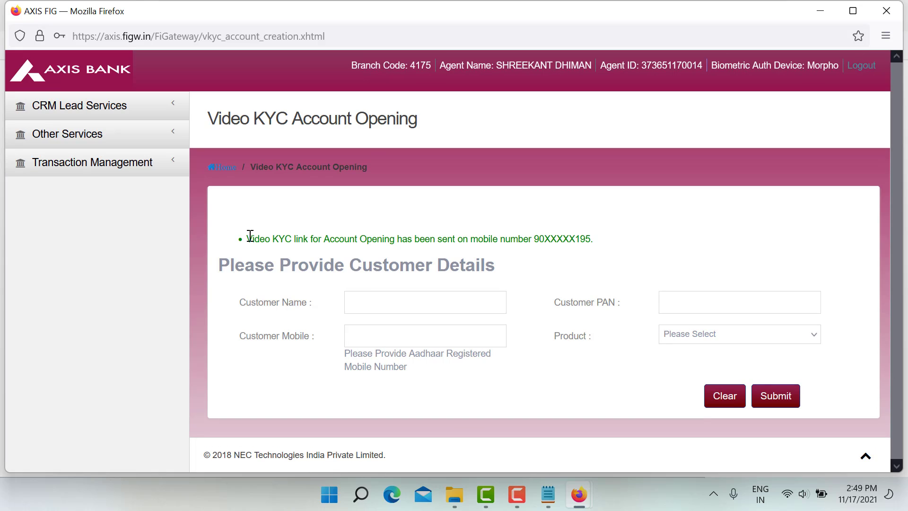
pyautogui.moveTo(250, 237); pyautogui.dragTo(597, 245)
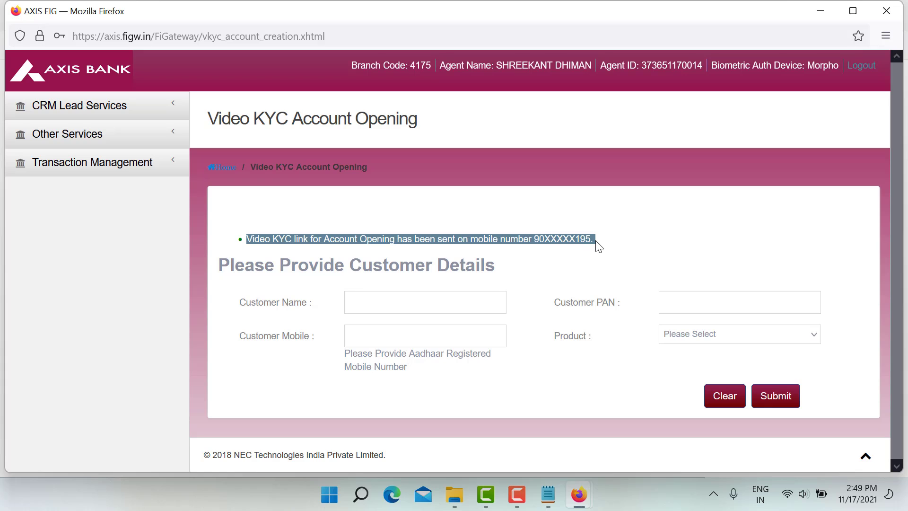